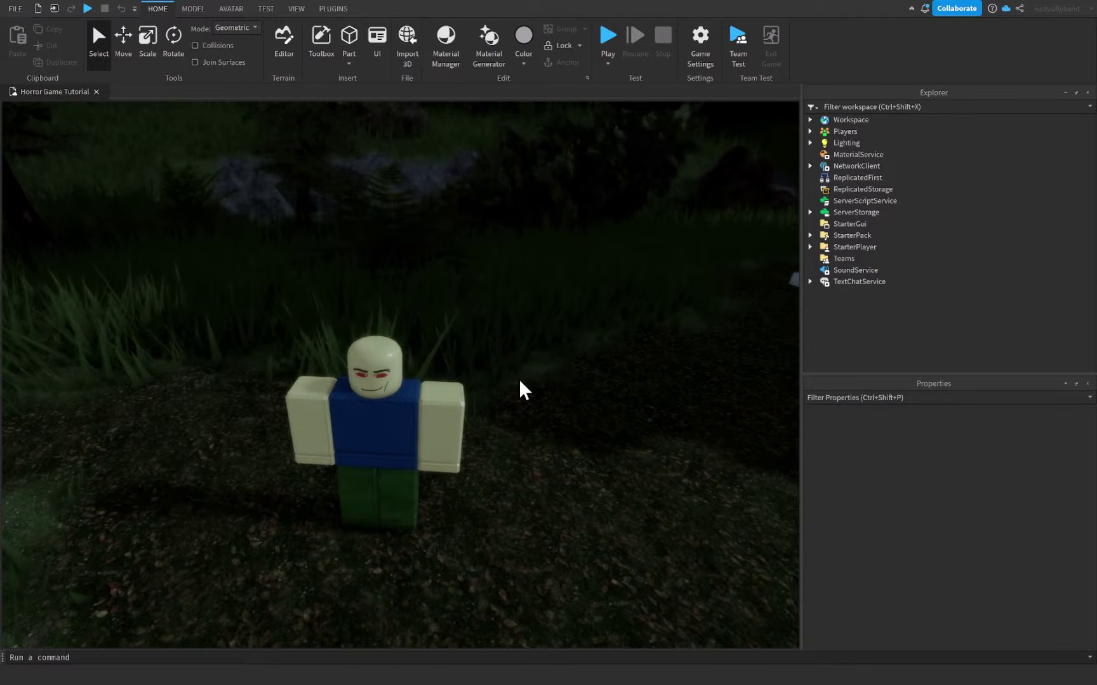
# Duplicate the HorrorMonster model and place the copy on the ground beside the original.
pyautogui.moveTo(520, 381); pyautogui.dragTo(520, 381, button='right')
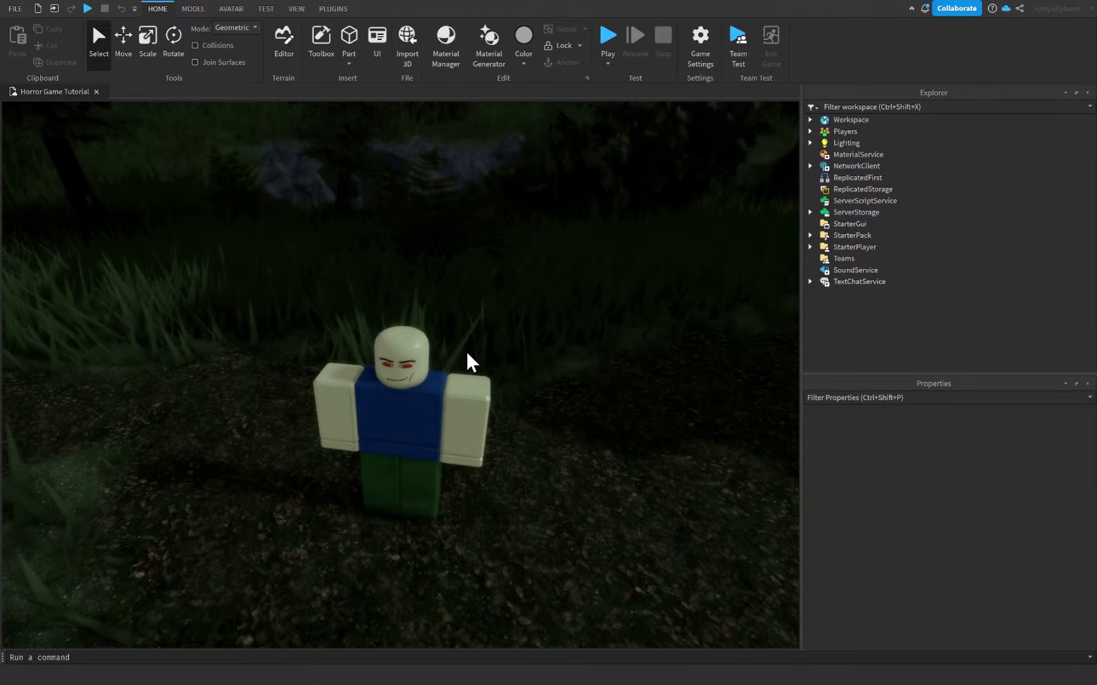
pyautogui.scroll(-3, 468, 362)
pyautogui.scroll(5, 541, 363)
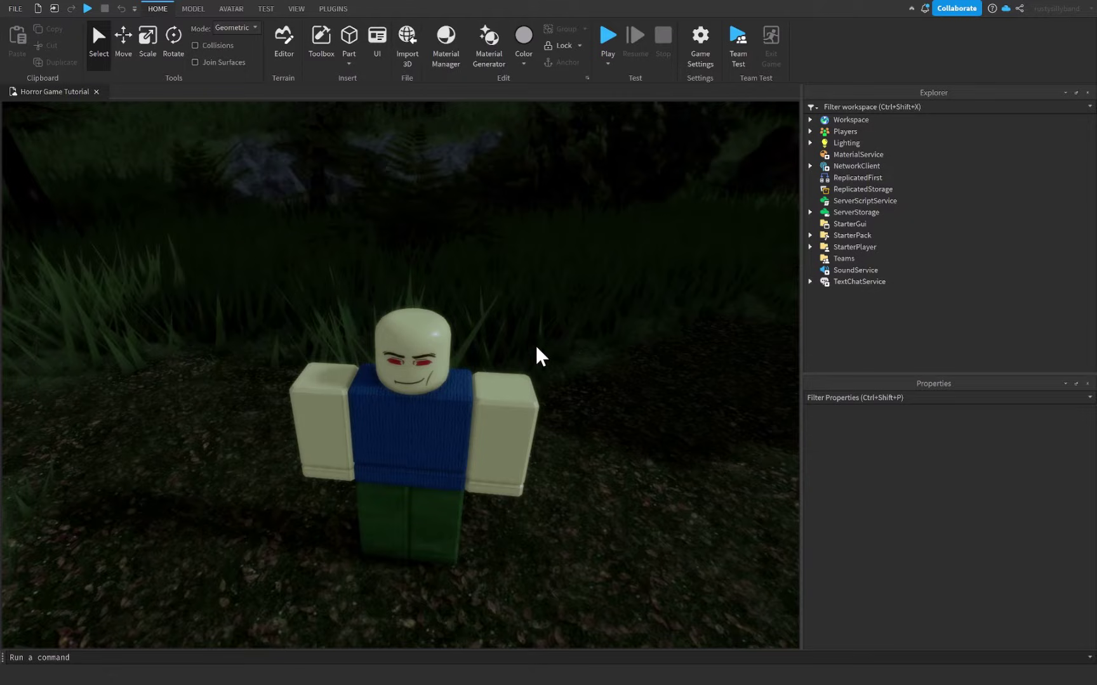
pyautogui.scroll(-2, 548, 338)
pyautogui.click(460, 358)
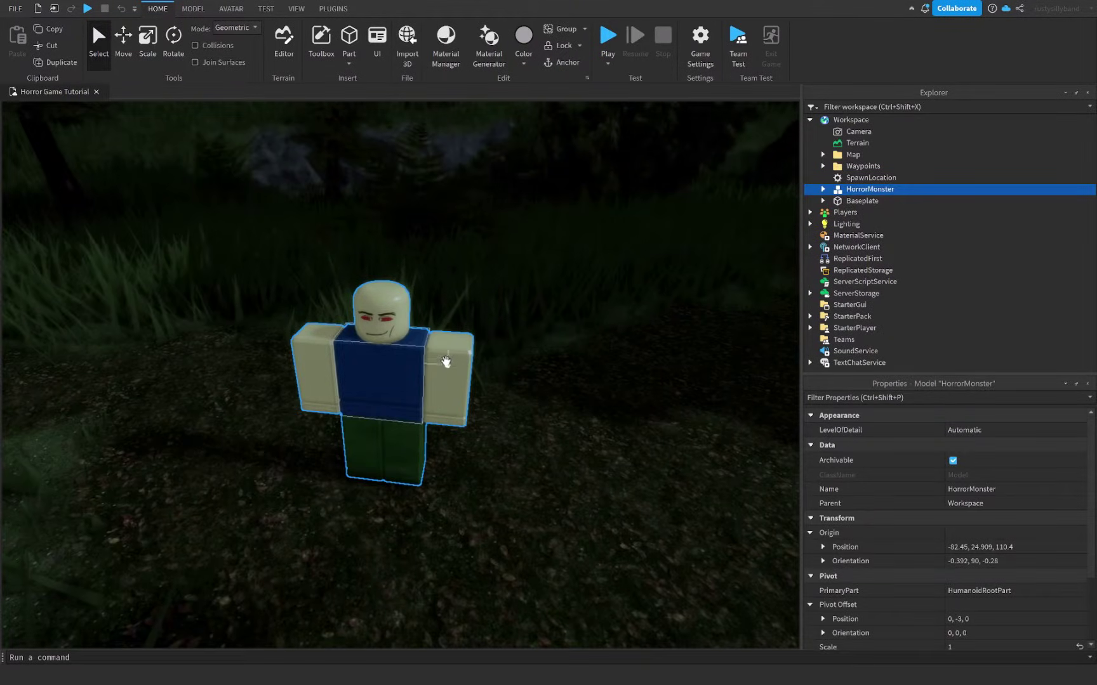
pyautogui.hotkey('ctrl', 'd')
pyautogui.moveTo(360, 379); pyautogui.dragTo(417, 487)
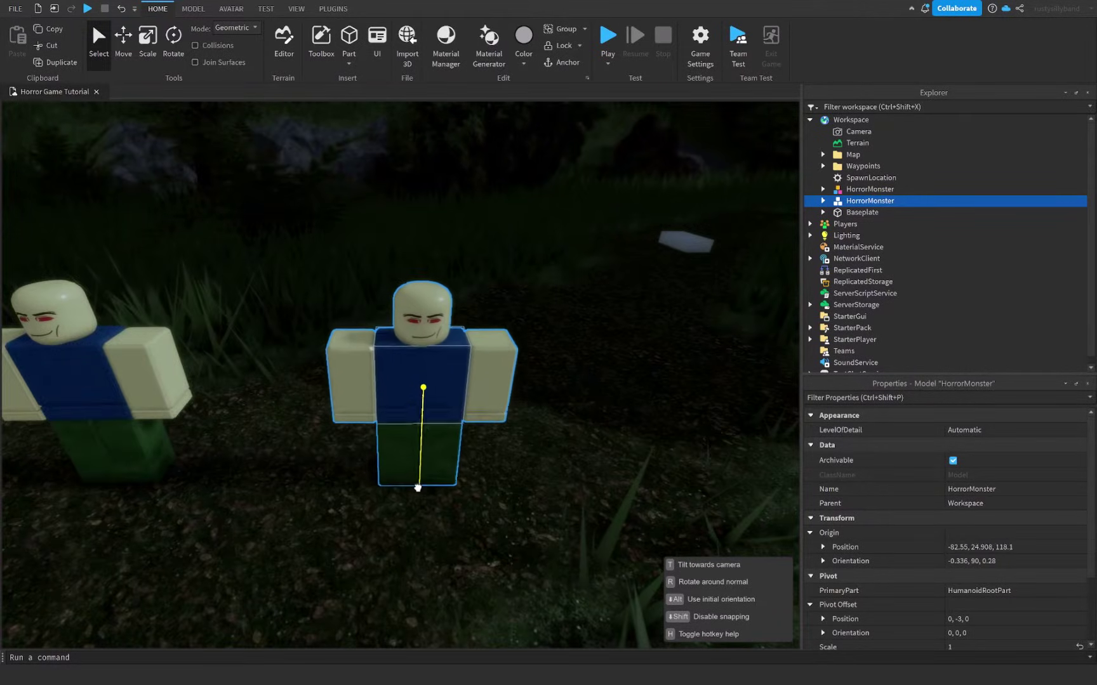
# Delete the PathfindingScript from the duplicated HorrorMonster and move the copy slightly further along the ground.
pyautogui.click(823, 201)
pyautogui.click(850, 248)
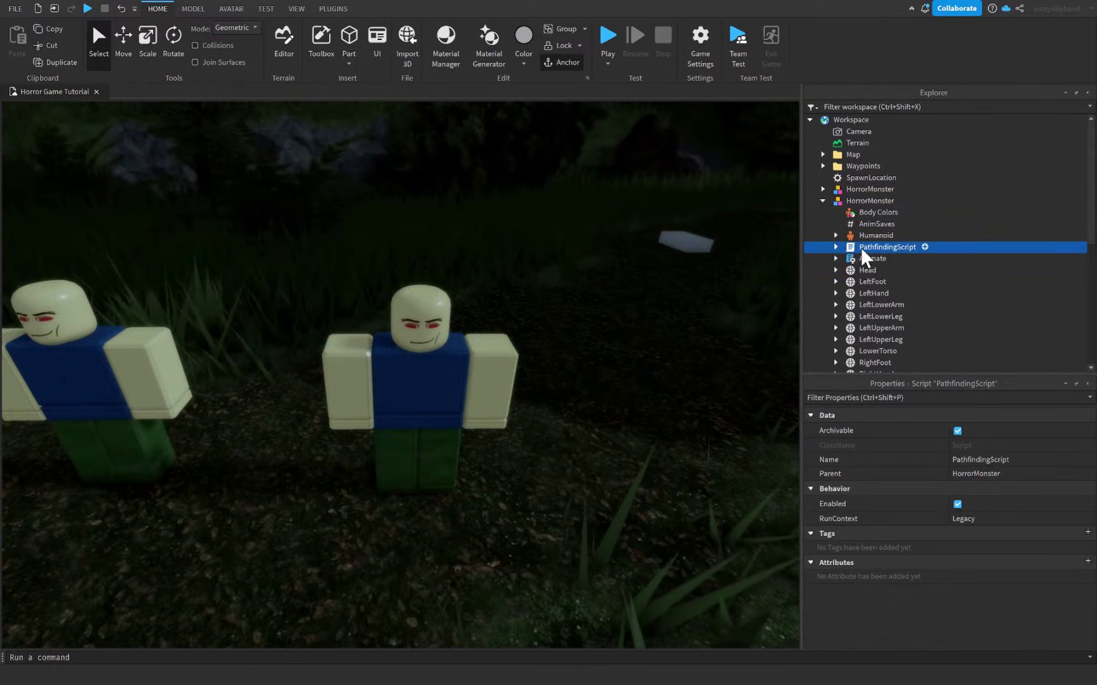
pyautogui.press('Delete')
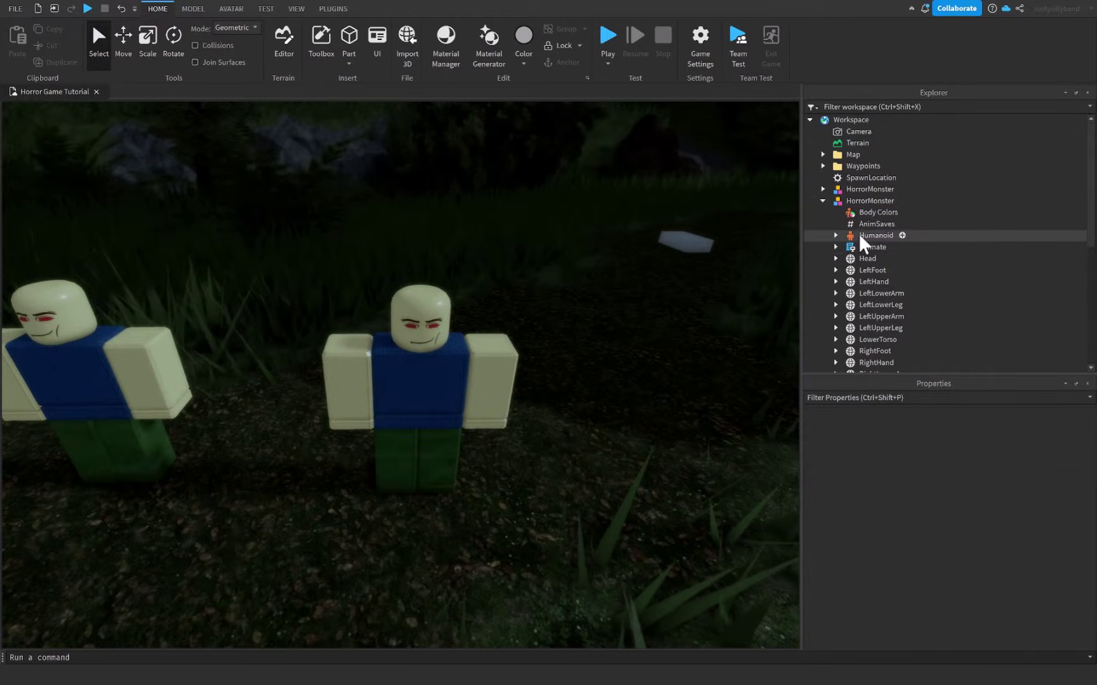
pyautogui.scroll(-4, 457, 346)
pyautogui.moveTo(416, 375); pyautogui.dragTo(501, 477)
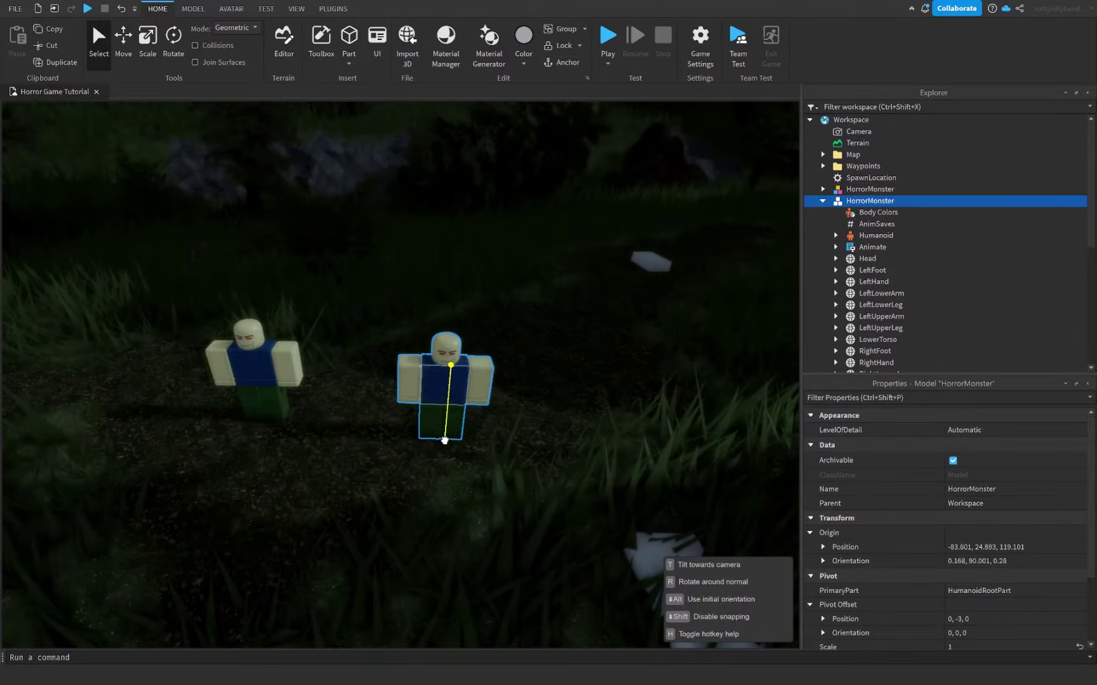
# Insert a block part on the grass near the duplicated monster and stretch it lengthwise in both directions.
pyautogui.press('d')
pyautogui.click(367, 398)
pyautogui.press('a')
pyautogui.press('w')
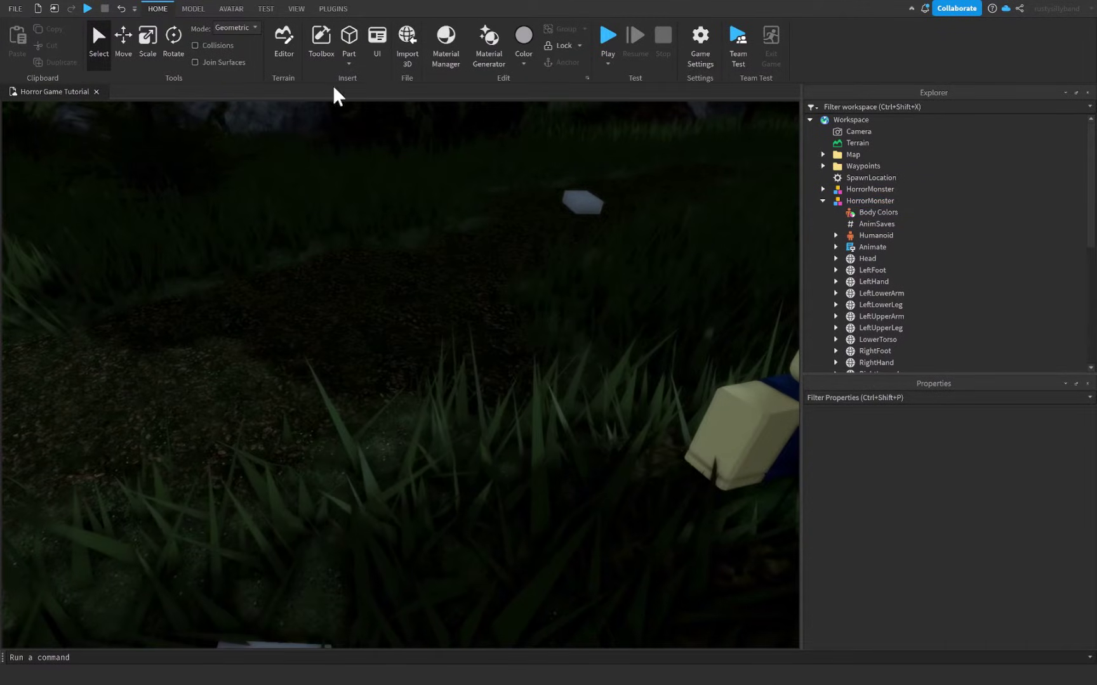
pyautogui.click(347, 40)
pyautogui.hotkey('ctrl', '3')
pyautogui.moveTo(448, 373); pyautogui.dragTo(657, 372)
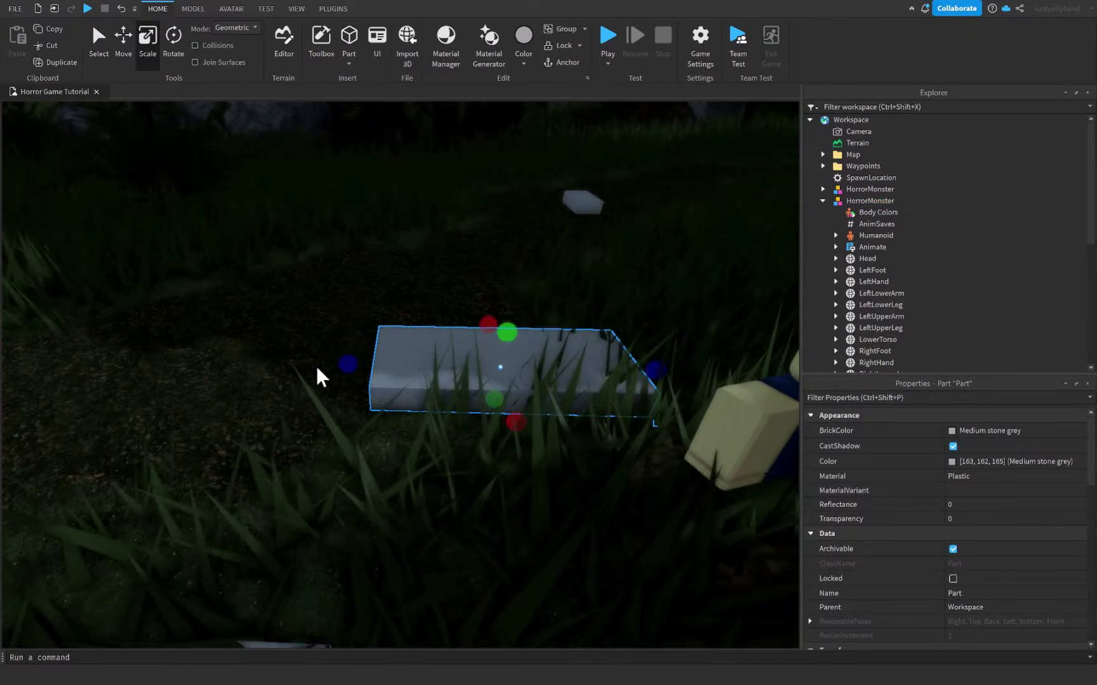
pyautogui.moveTo(348, 368); pyautogui.dragTo(247, 368)
# Set the new part's size to 15, 1, 15 and reposition it as a floor slab beside the monster.
pyautogui.scroll(-6, 947, 572)
pyautogui.click(967, 453)
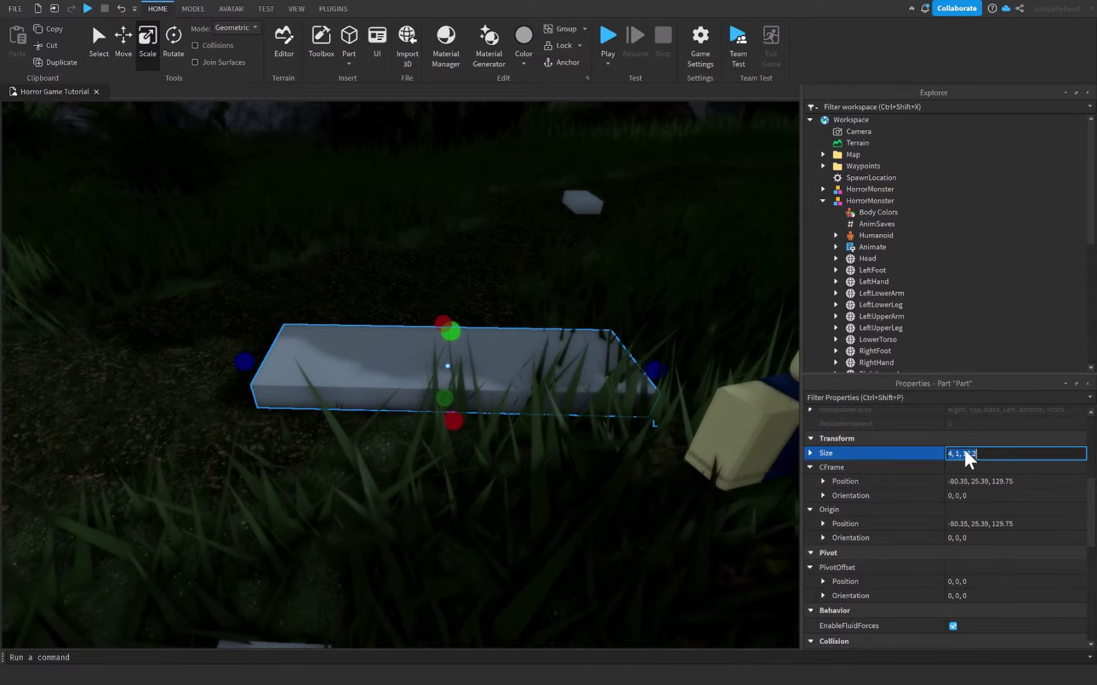
pyautogui.write('15,1,15')
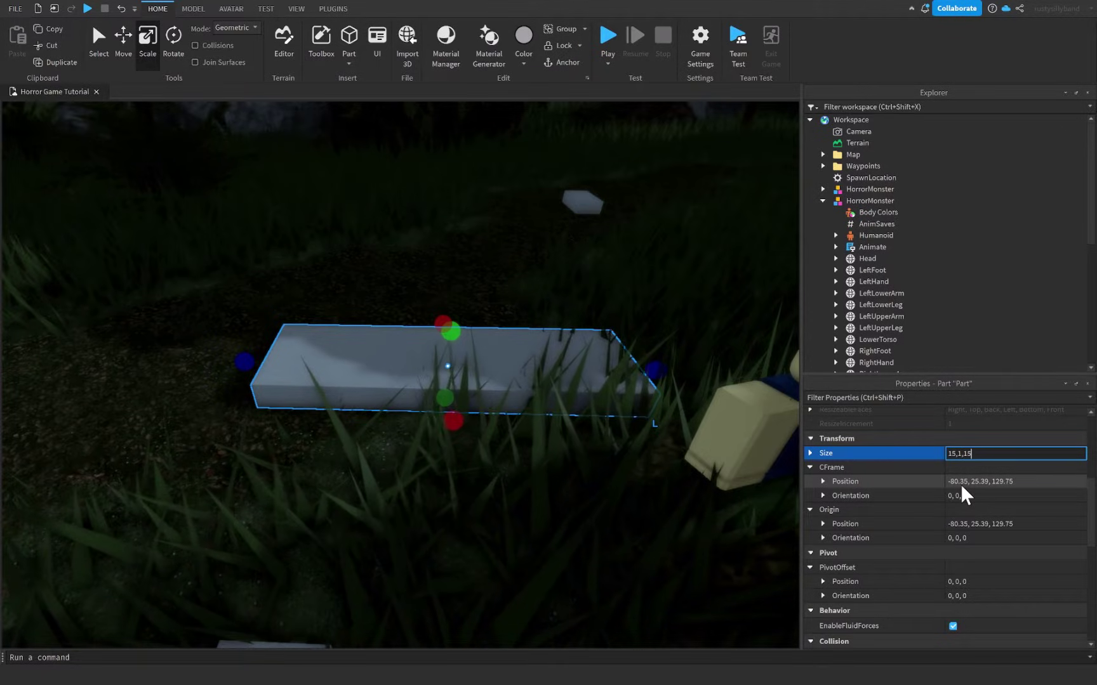
pyautogui.press('Return')
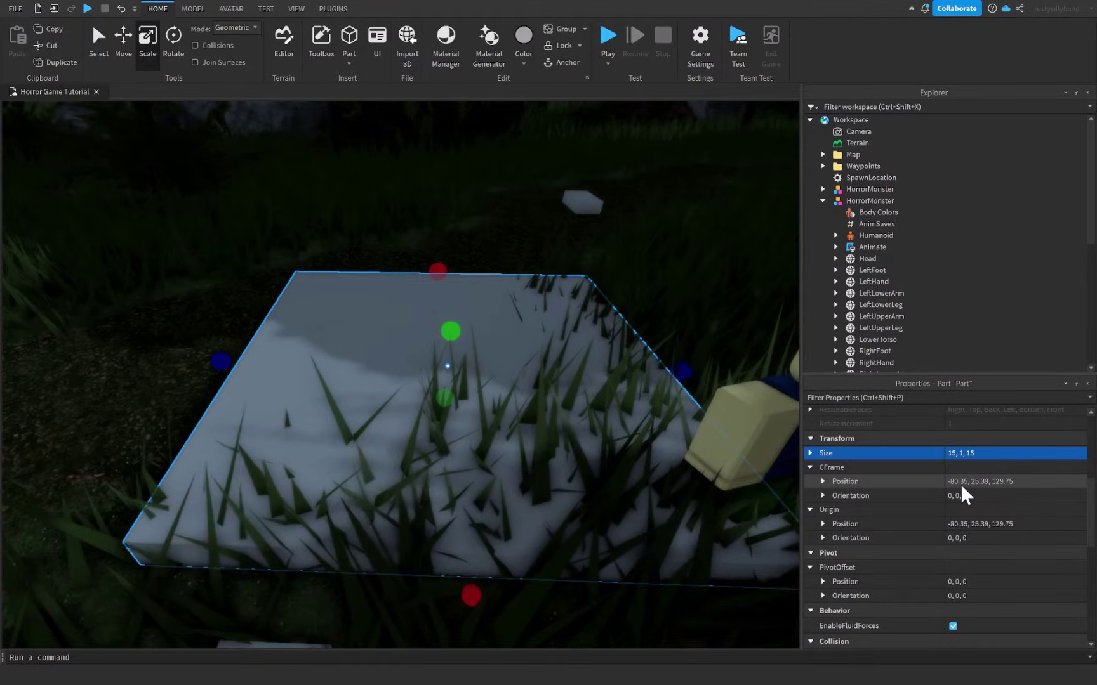
pyautogui.moveTo(499, 445); pyautogui.dragTo(480, 415)
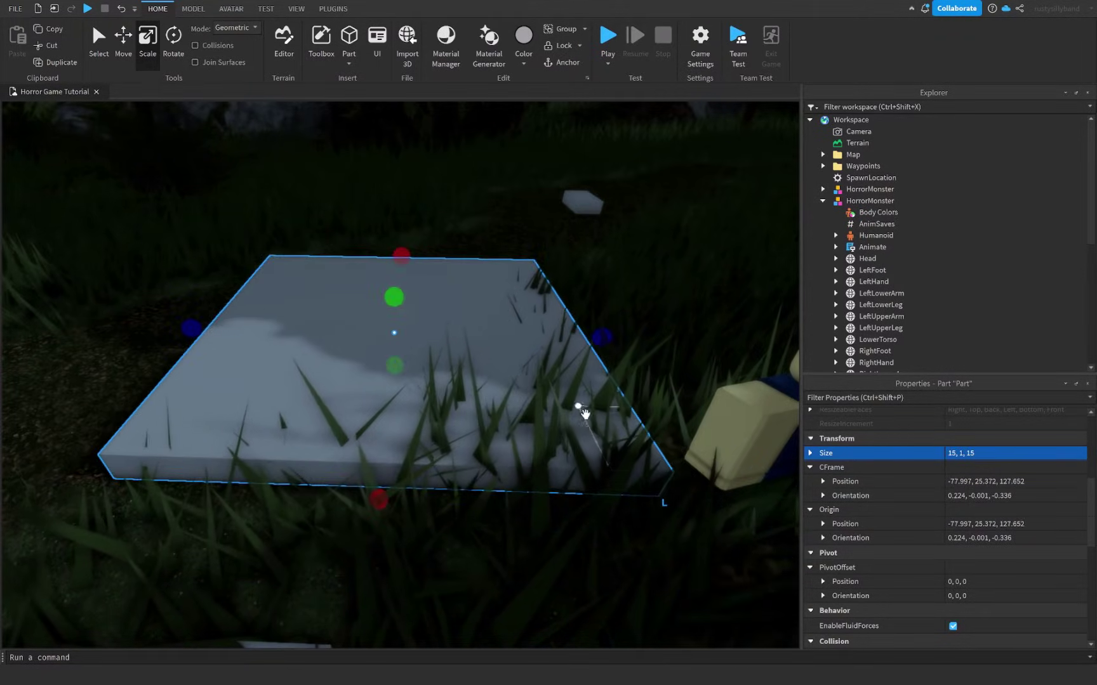
# Give the floor slab the BrickColor Really black and the Neon material.
pyautogui.scroll(5, 960, 536)
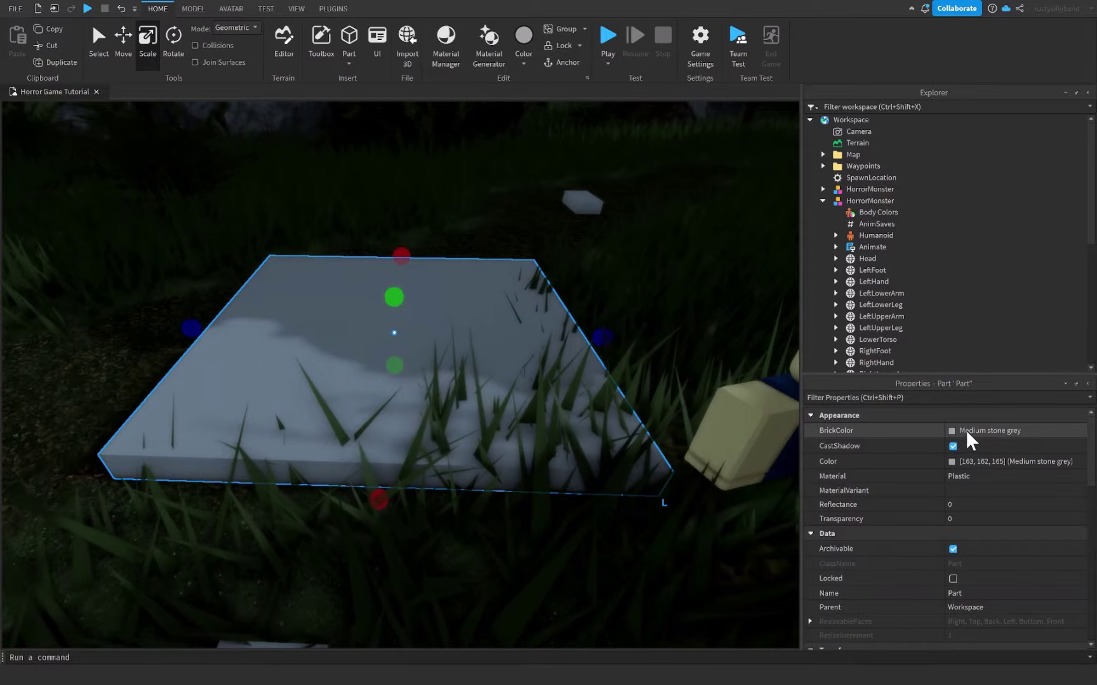
pyautogui.click(967, 432)
pyautogui.click(836, 644)
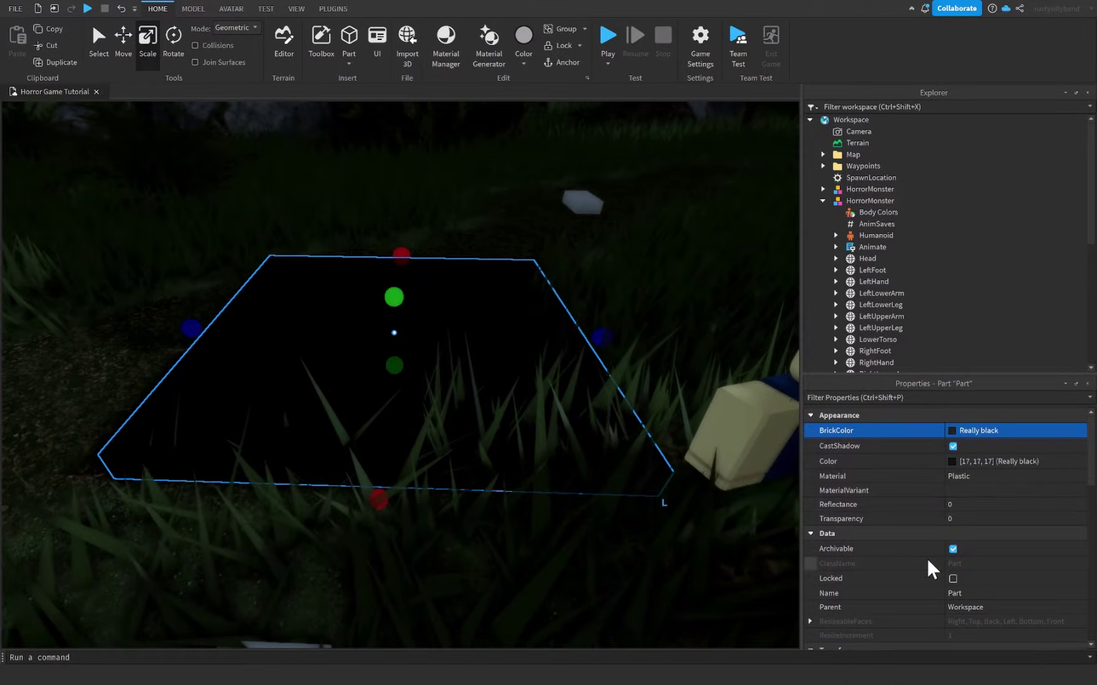
pyautogui.click(965, 482)
pyautogui.click(962, 558)
# Duplicate the black slab, raise the copy above the floor and rotate it 90 degrees into an upright wall.
pyautogui.scroll(3, 545, 412)
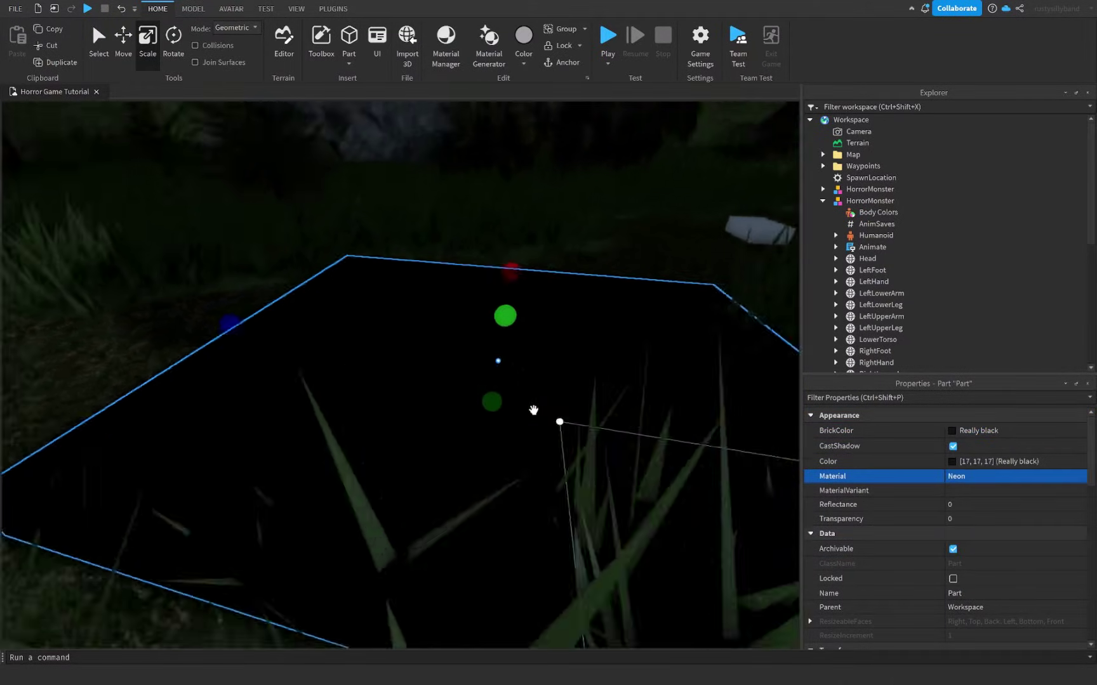
pyautogui.scroll(-3, 533, 410)
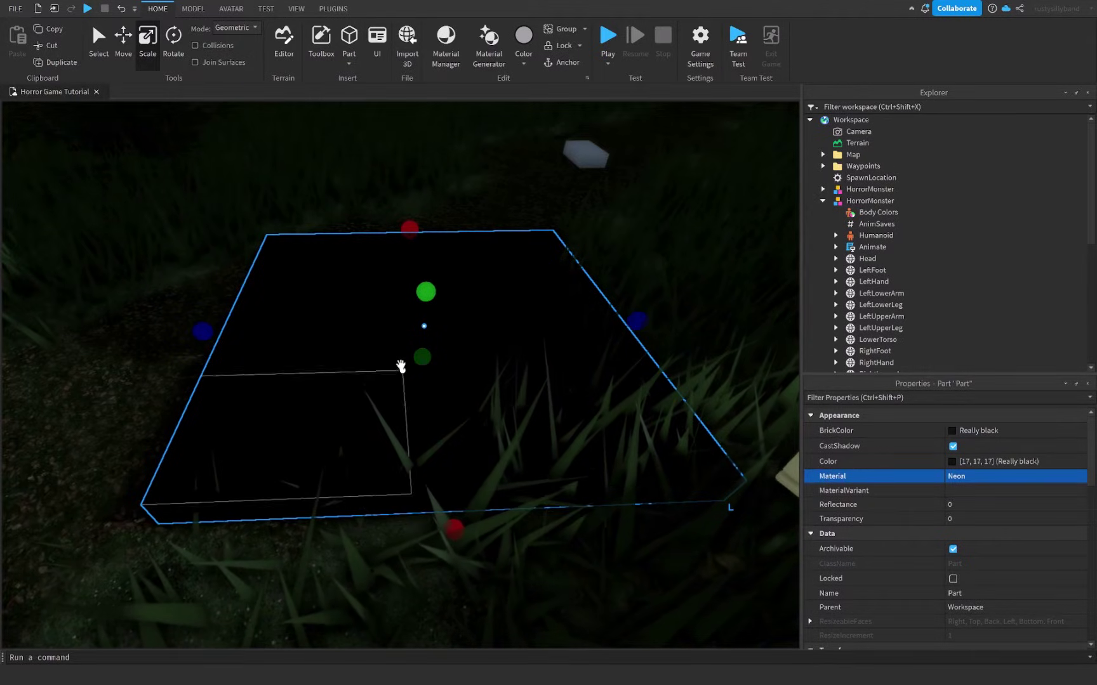
pyautogui.hotkey('ctrl', '2')
pyautogui.moveTo(440, 348); pyautogui.dragTo(406, 378, button='right')
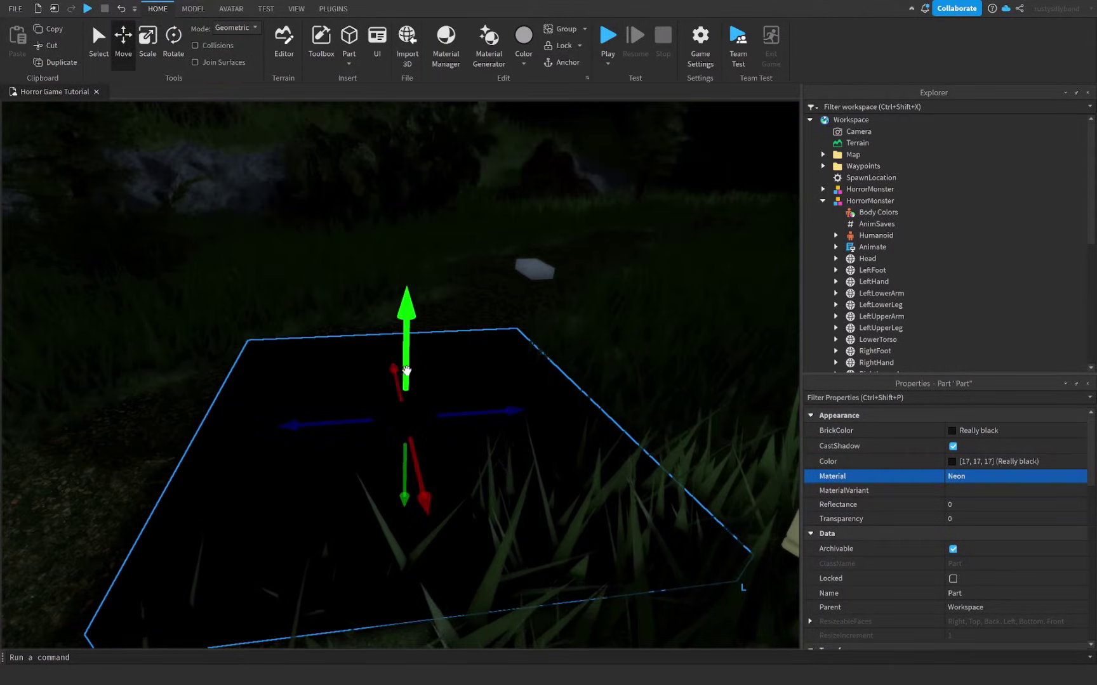
pyautogui.moveTo(406, 372); pyautogui.dragTo(494, 252)
pyautogui.hotkey('ctrl', '4')
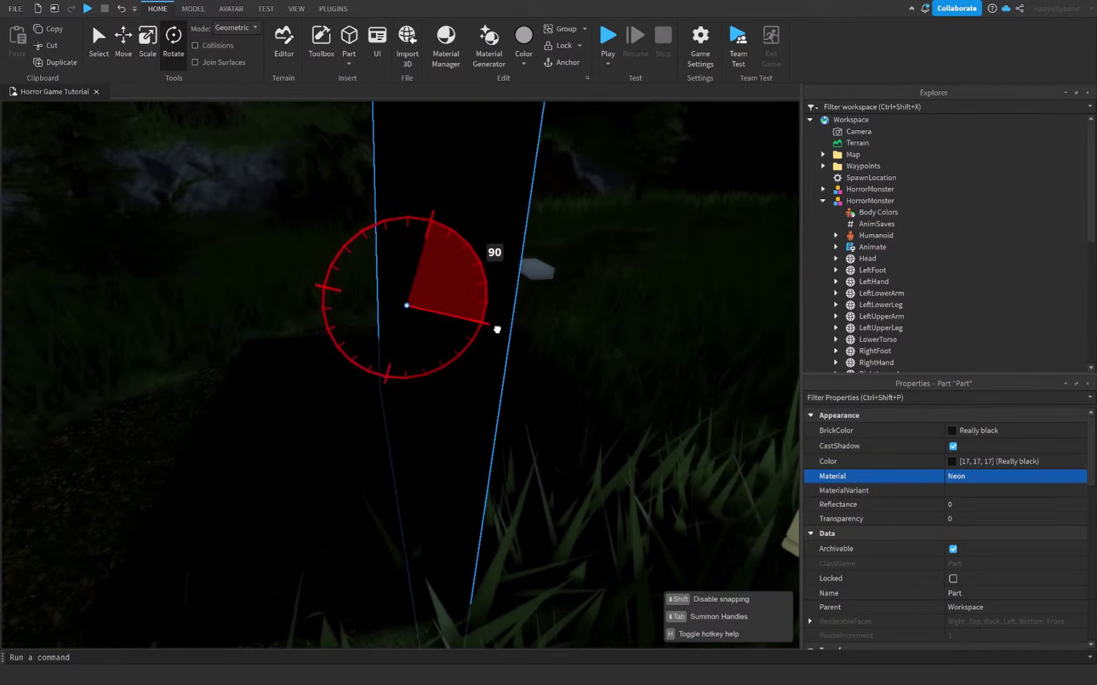
# Move the wall to one edge of the floor and place a duplicate of it on the opposite edge.
pyautogui.hotkey('ctrl', '2')
pyautogui.scroll(-2, 485, 331)
pyautogui.moveTo(479, 318); pyautogui.dragTo(316, 335)
pyautogui.moveTo(316, 335); pyautogui.dragTo(409, 334, button='right')
pyautogui.hotkey('ctrl', 'd')
pyautogui.moveTo(364, 342); pyautogui.dragTo(548, 348)
# Duplicate both side walls together and rotate the copies to close the two remaining sides of the box.
pyautogui.moveTo(548, 347); pyautogui.dragTo(316, 334, button='right')
pyautogui.keyDown('shift'); pyautogui.click(315, 334); pyautogui.keyUp('shift')
pyautogui.moveTo(435, 347); pyautogui.dragTo(436, 355, button='right')
pyautogui.hotkey('ctrl', 'd')
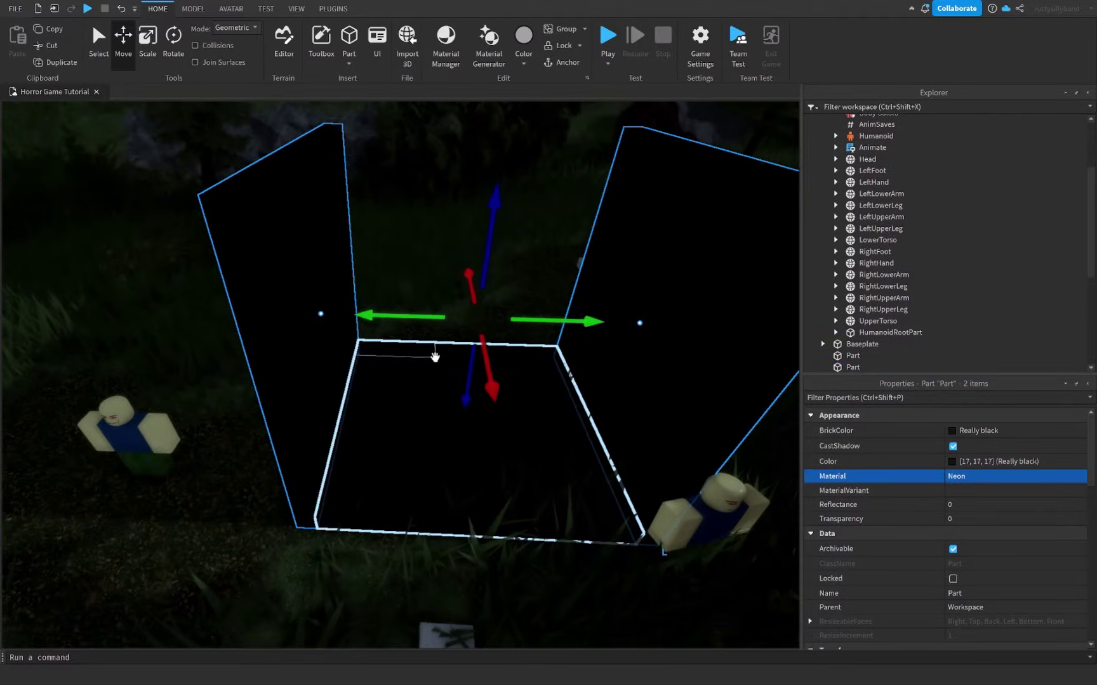
pyautogui.hotkey('ctrl', '4')
pyautogui.moveTo(436, 363); pyautogui.dragTo(582, 352)
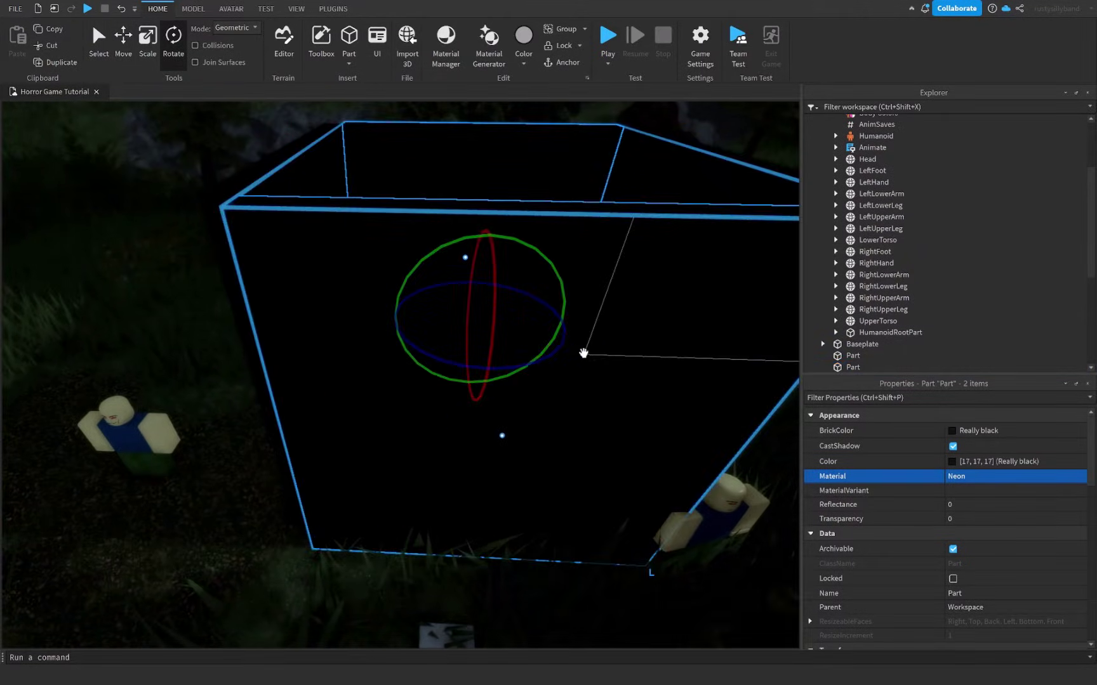
# Delete the front wall so the box is open on one side.
pyautogui.moveTo(583, 352); pyautogui.dragTo(641, 311, button='right')
pyautogui.click(731, 372)
pyautogui.click(595, 373)
pyautogui.press('Delete')
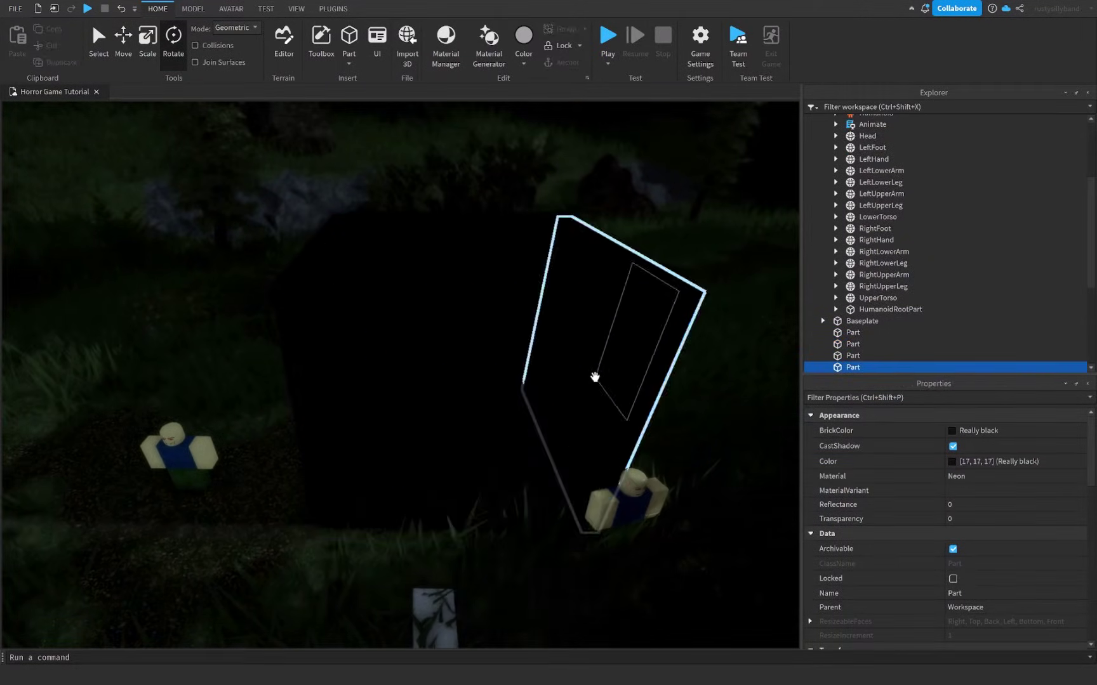
# Duplicate the floor slab and raise the copy to the top of the walls as a roof.
pyautogui.moveTo(594, 374); pyautogui.dragTo(651, 470, button='right')
pyautogui.click(372, 441)
pyautogui.hotkey('ctrl', '2')
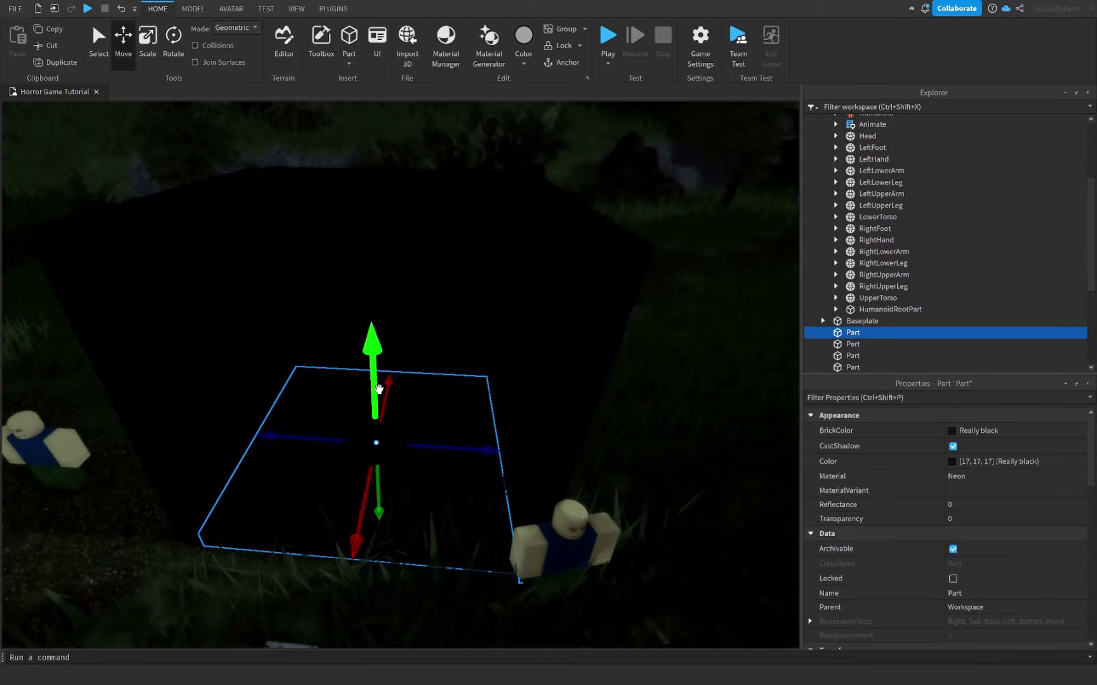
pyautogui.moveTo(376, 400); pyautogui.dragTo(399, 299)
pyautogui.moveTo(399, 299); pyautogui.dragTo(401, 305, button='right')
# Group the floor, the roof and the three walls into a model named Box.
pyautogui.click(444, 415)
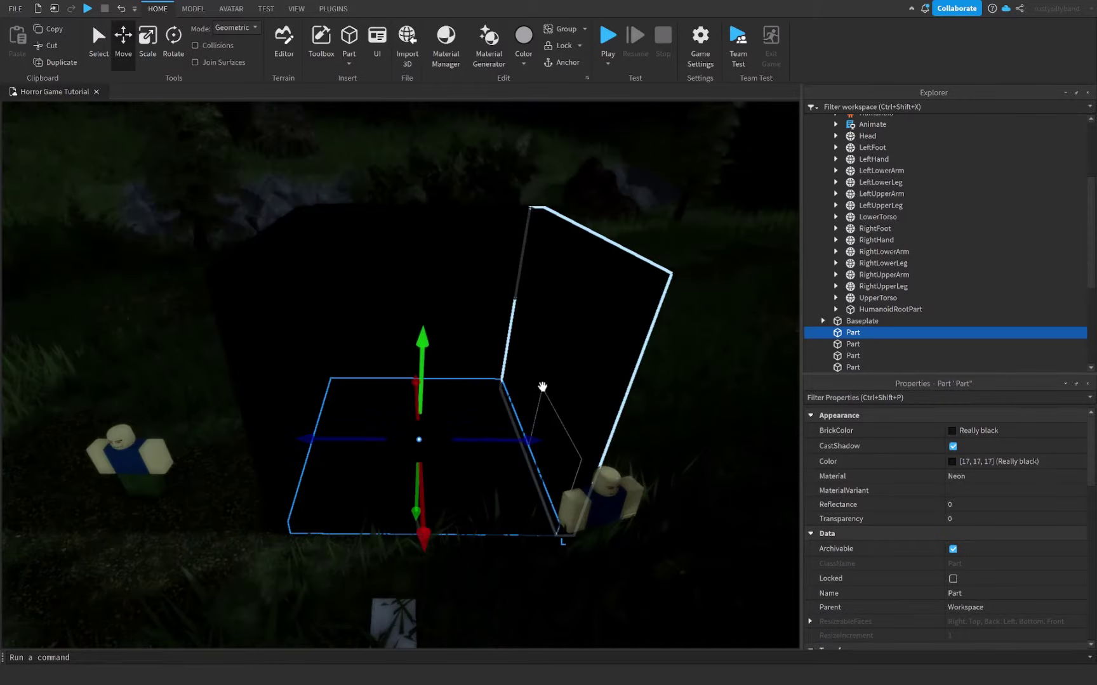
pyautogui.keyDown('shift'); pyautogui.click(544, 386); pyautogui.keyUp('shift')
pyautogui.keyDown('shift'); pyautogui.click(451, 333); pyautogui.keyUp('shift')
pyautogui.keyDown('shift'); pyautogui.click(289, 350); pyautogui.keyUp('shift')
pyautogui.keyDown('shift'); pyautogui.click(406, 282); pyautogui.keyUp('shift')
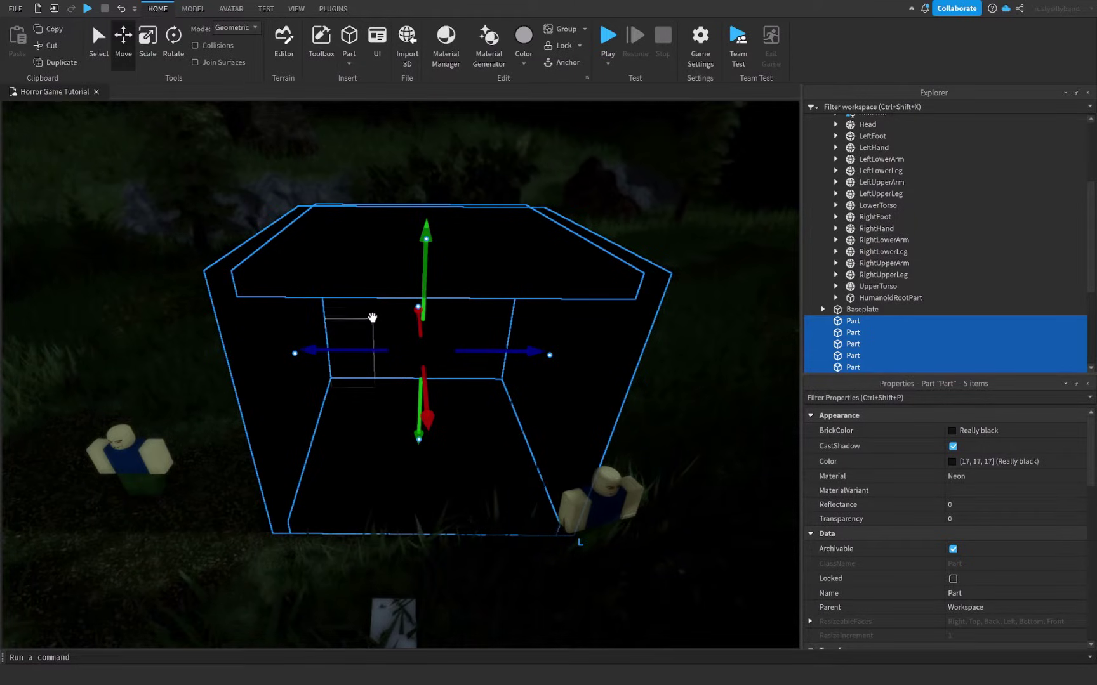
pyautogui.hotkey('ctrl', 'g')
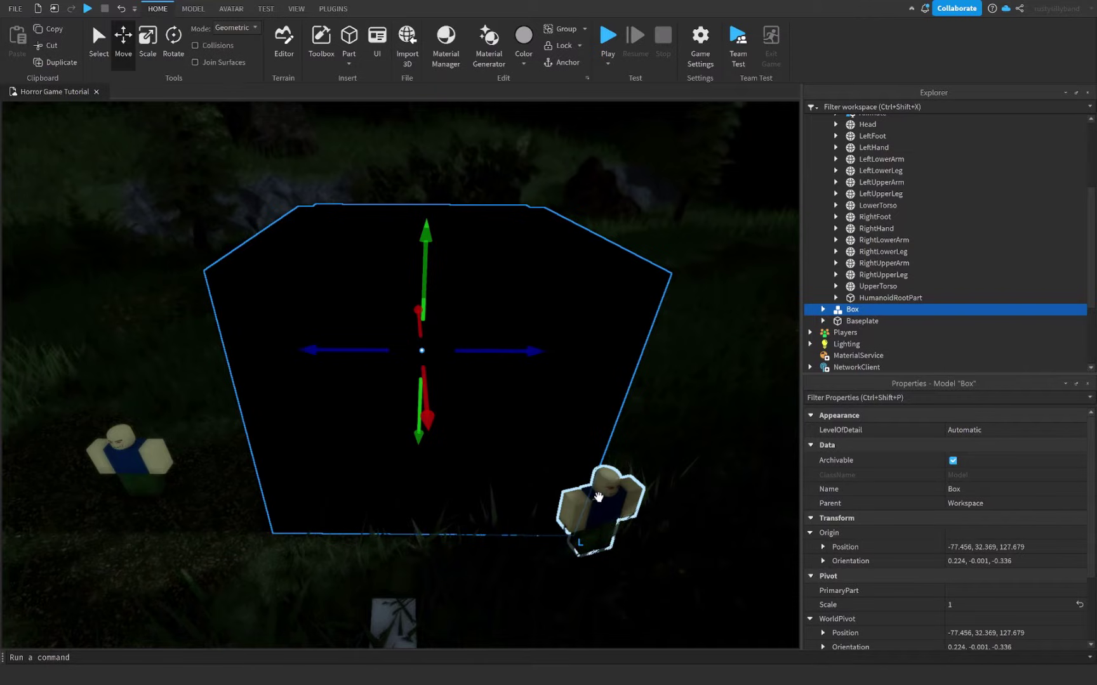
# Place the duplicated HorrorMonster inside the box and group it with Box into a model named JumpscareBox.
pyautogui.moveTo(598, 497); pyautogui.dragTo(406, 431)
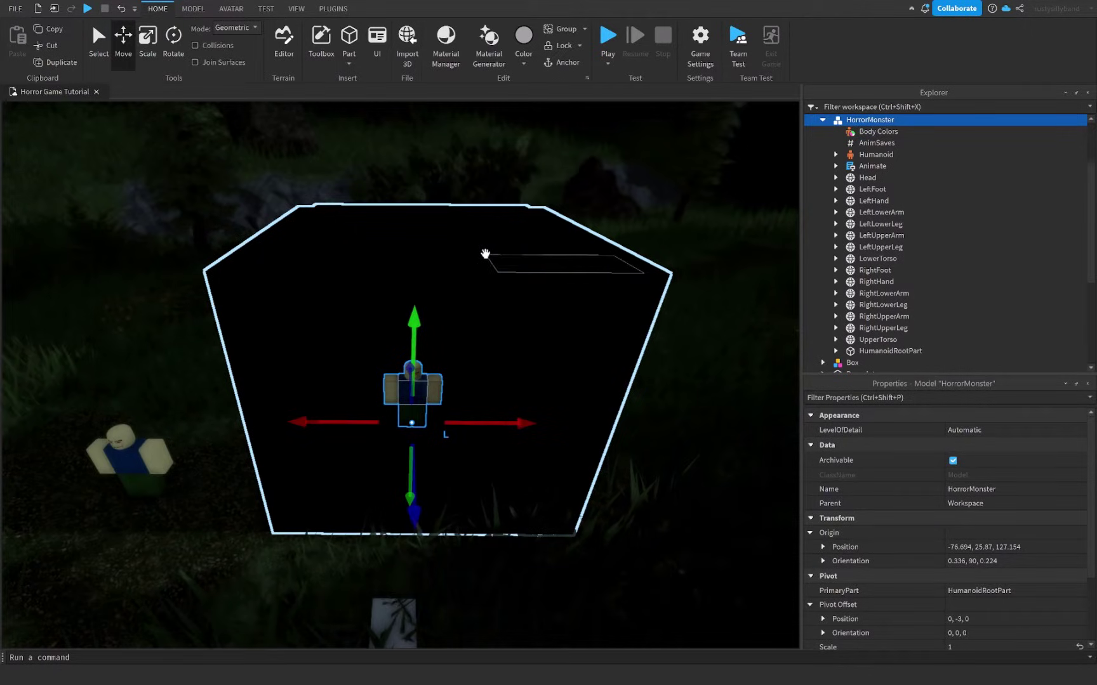
pyautogui.keyDown('ctrl'); pyautogui.click(485, 253); pyautogui.keyUp('ctrl')
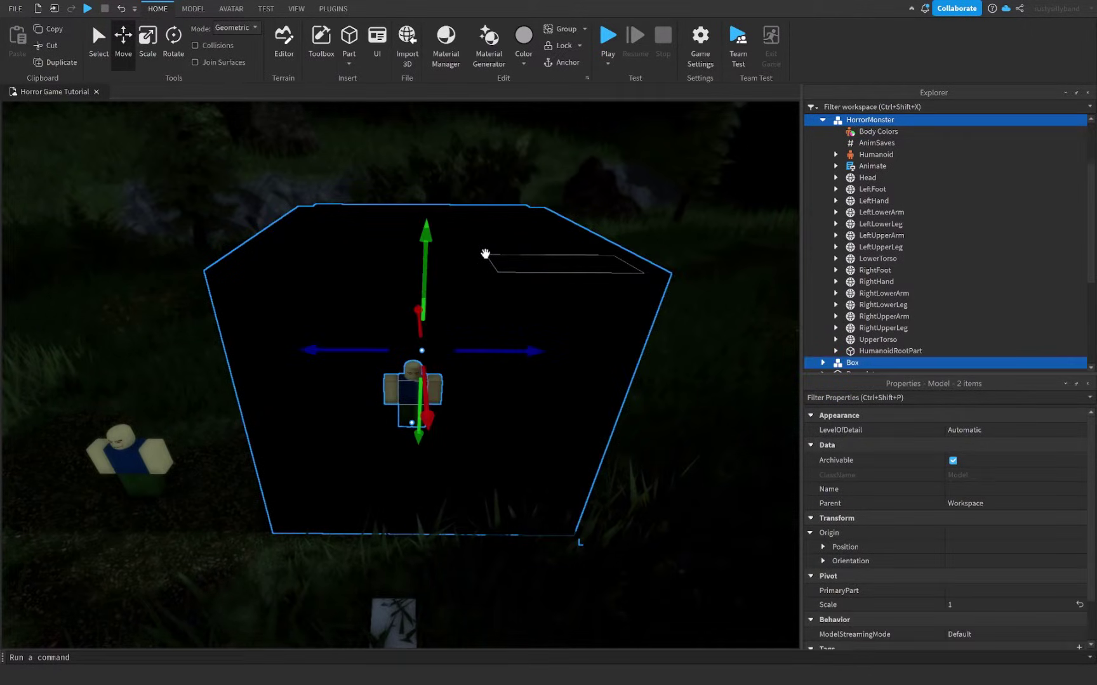
pyautogui.click(822, 120)
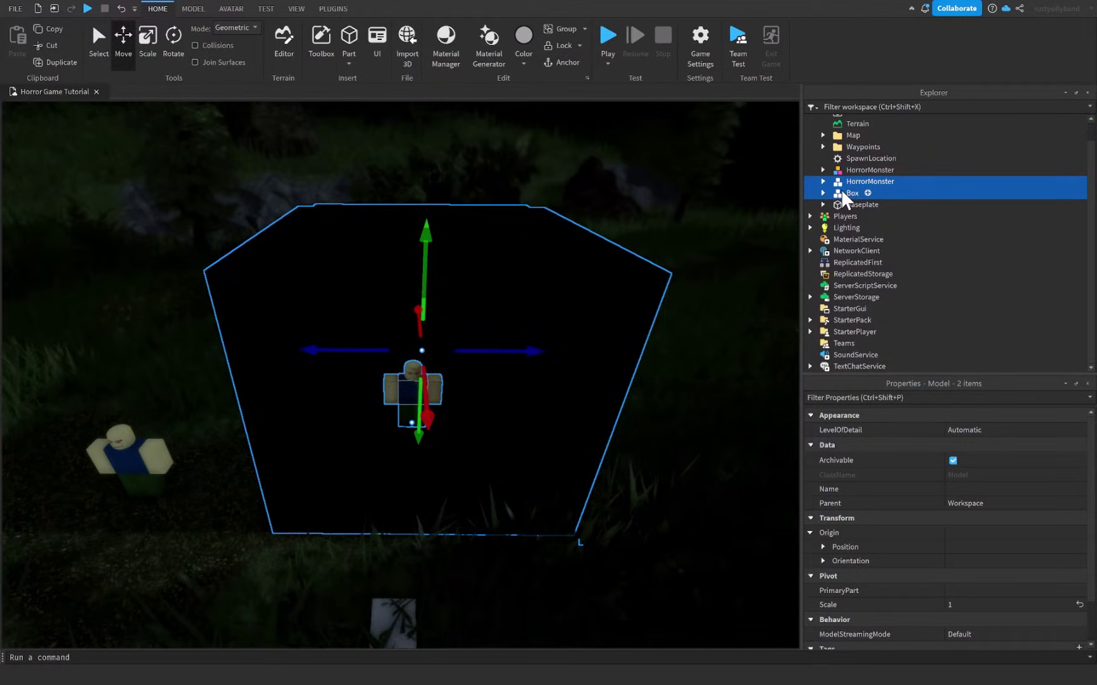
pyautogui.hotkey('ctrl', 'g')
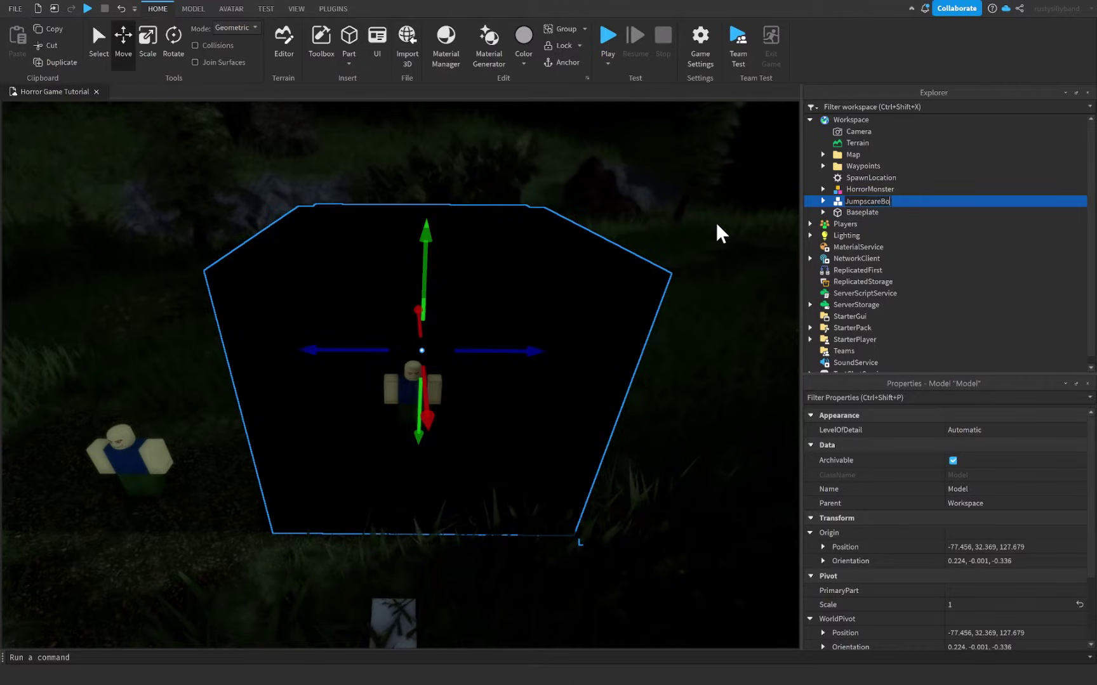
# Examine the contents of JumpscareBox and the properties of all the parts in its Box model.
pyautogui.scroll(1, 717, 225)
pyautogui.click(823, 201)
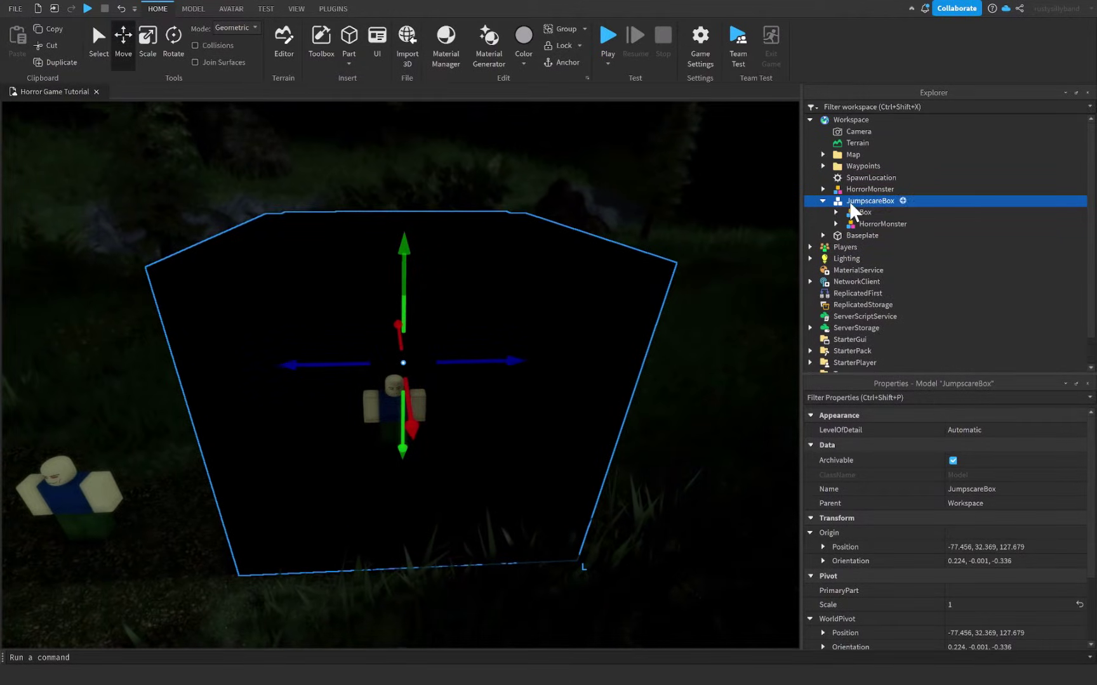
pyautogui.click(854, 213)
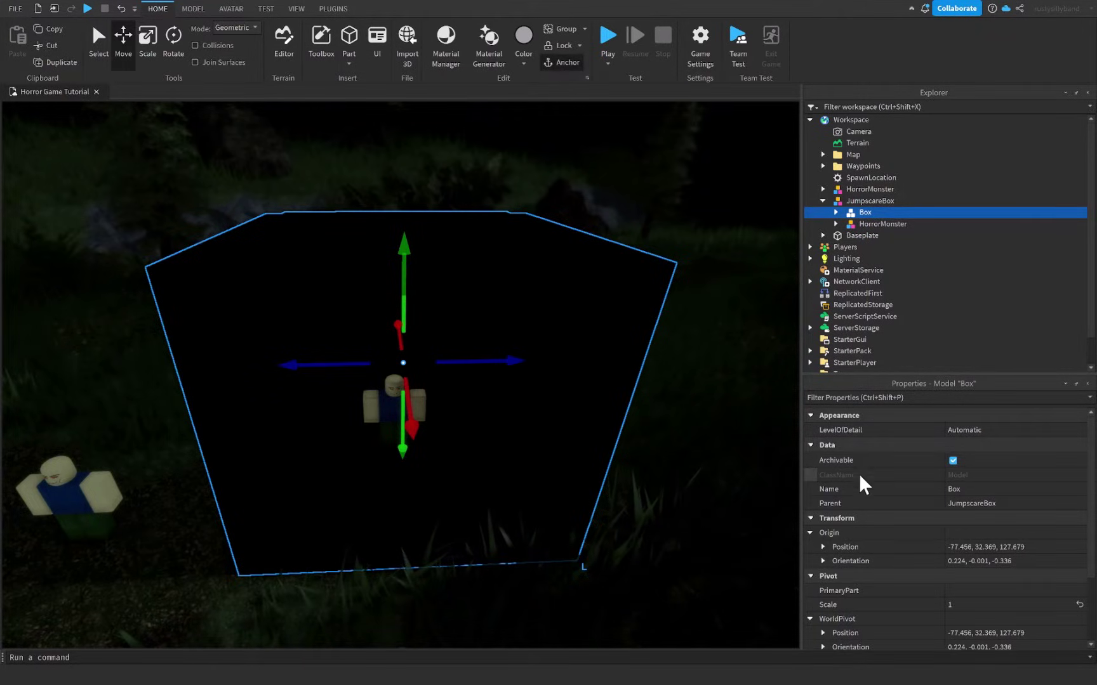
pyautogui.click(836, 212)
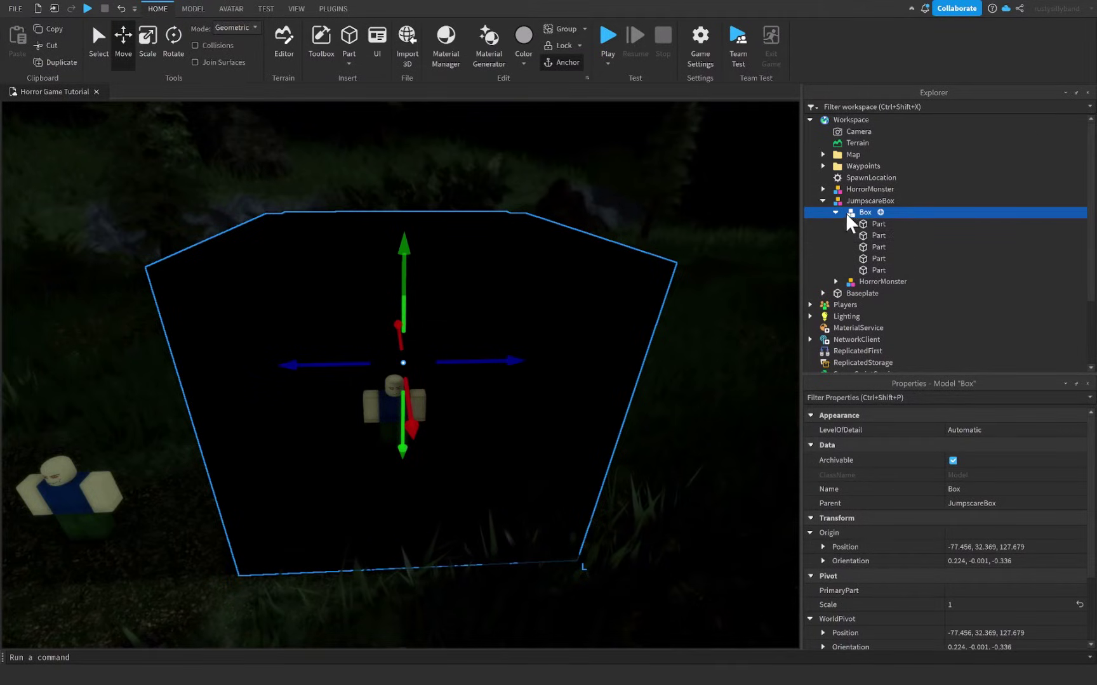
pyautogui.click(875, 223)
pyautogui.keyDown('shift'); pyautogui.click(879, 269); pyautogui.keyUp('shift')
pyautogui.scroll(-5, 918, 487)
pyautogui.scroll(-4, 920, 491)
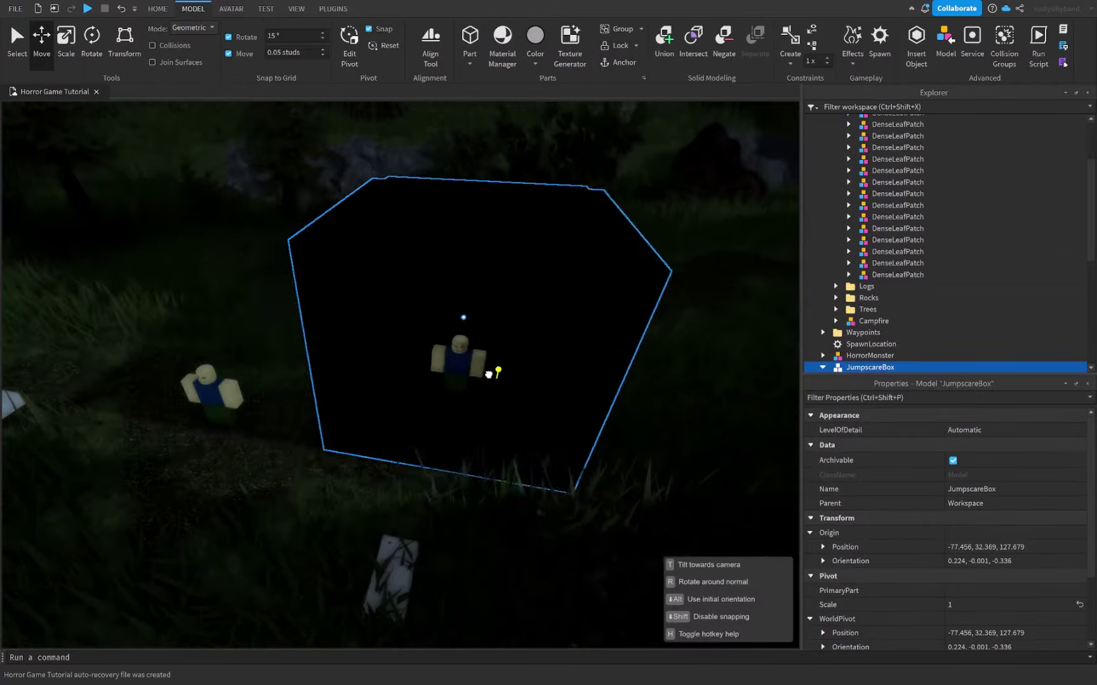
# Move JumpscareBox away from the forest terrain onto the baseplate and face its open side.
pyautogui.moveTo(489, 368); pyautogui.dragTo(451, 378)
pyautogui.click(503, 436)
pyautogui.moveTo(503, 436); pyautogui.dragTo(504, 437, button='right')
pyautogui.moveTo(541, 353); pyautogui.dragTo(541, 352, button='right')
pyautogui.press('w')
pyautogui.moveTo(540, 353); pyautogui.dragTo(541, 352, button='right')
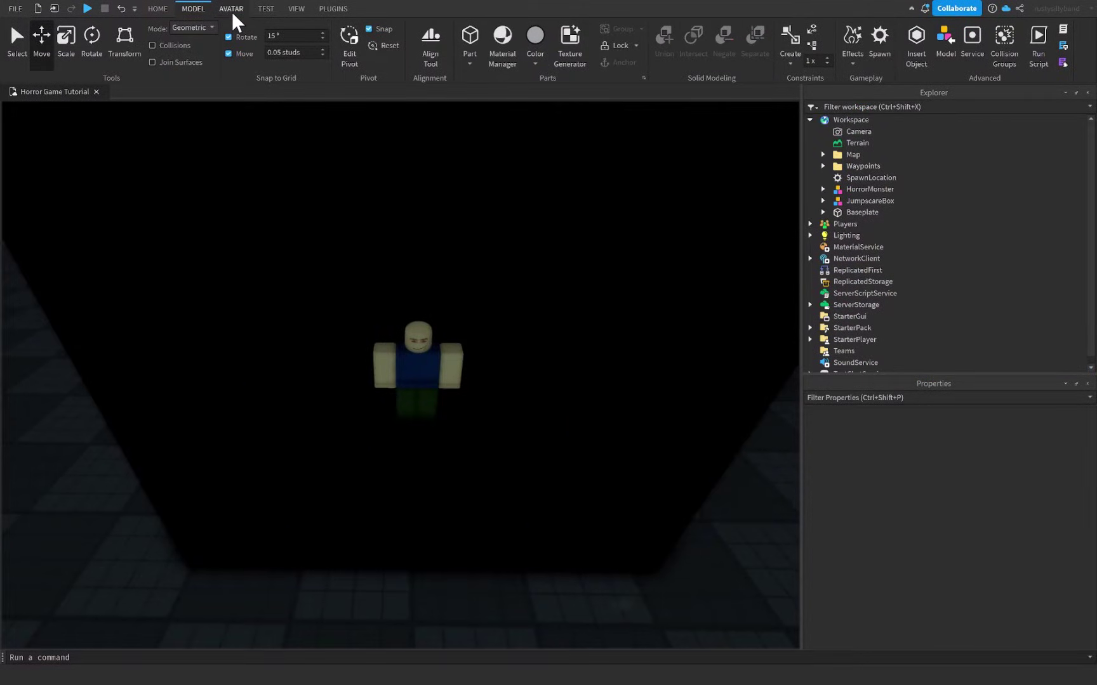
# Open the Animation Editor and create an animation for the HorrorMonster inside the jumpscare box, keeping the name Untitled Animation Clip.
pyautogui.click(231, 9)
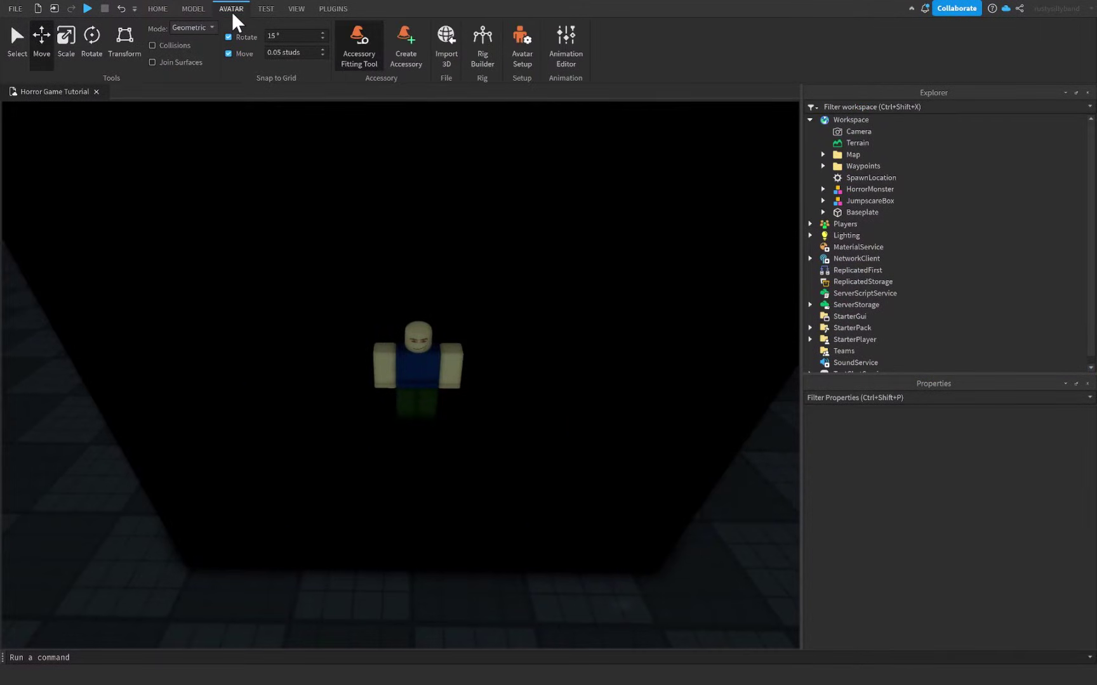
pyautogui.click(566, 51)
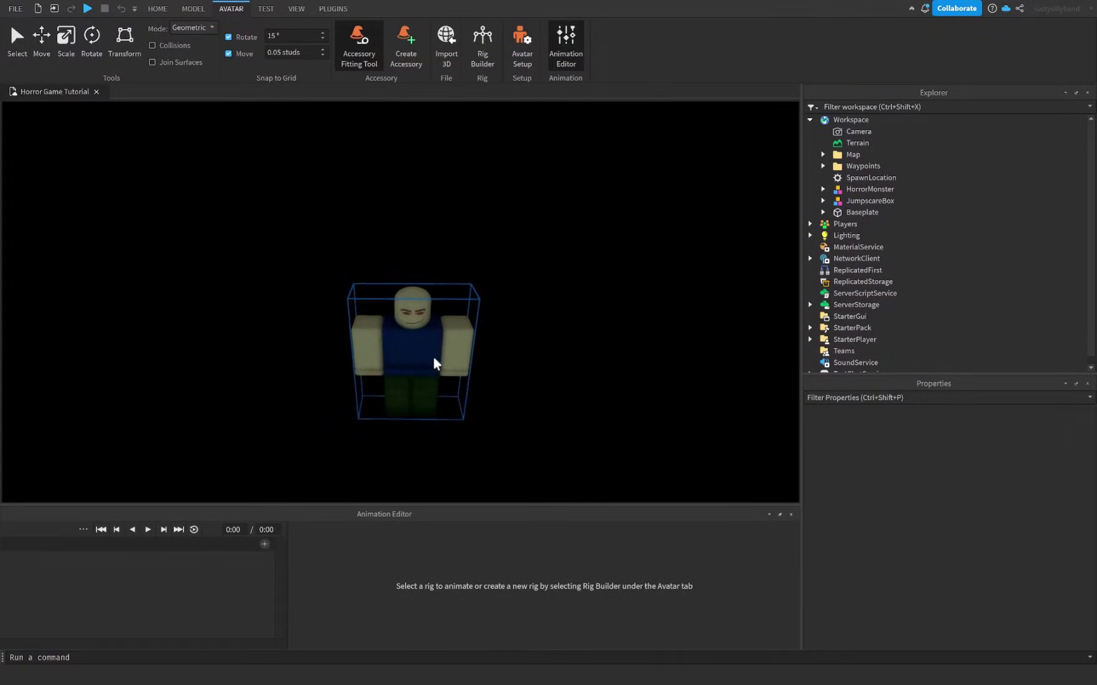
pyautogui.click(402, 357)
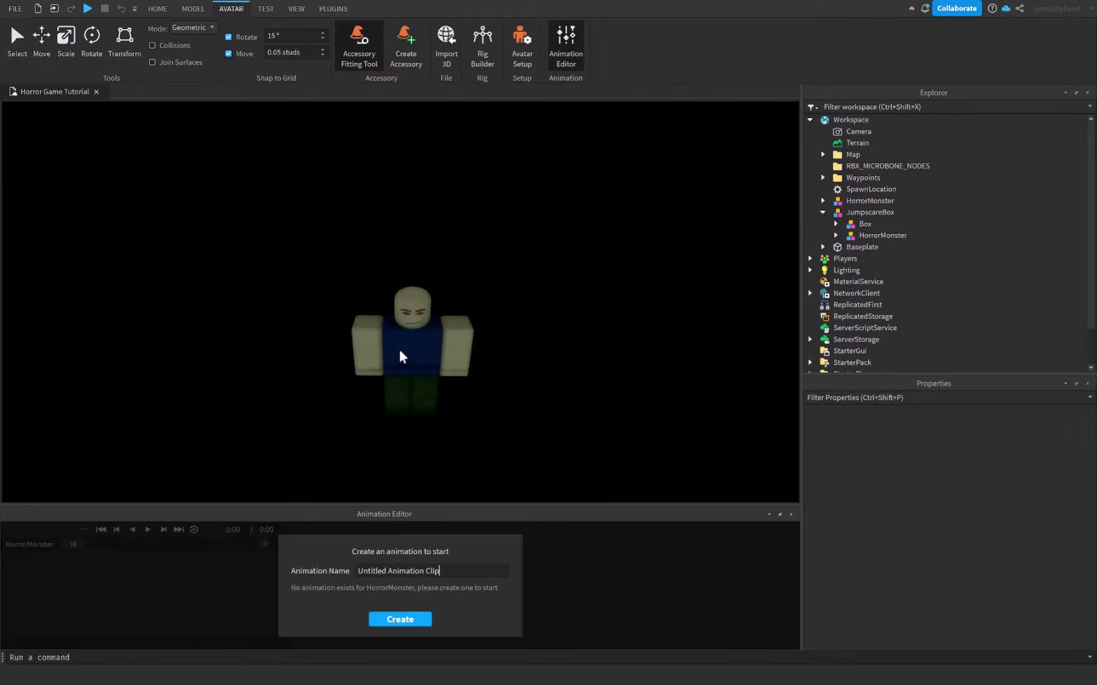
pyautogui.click(400, 620)
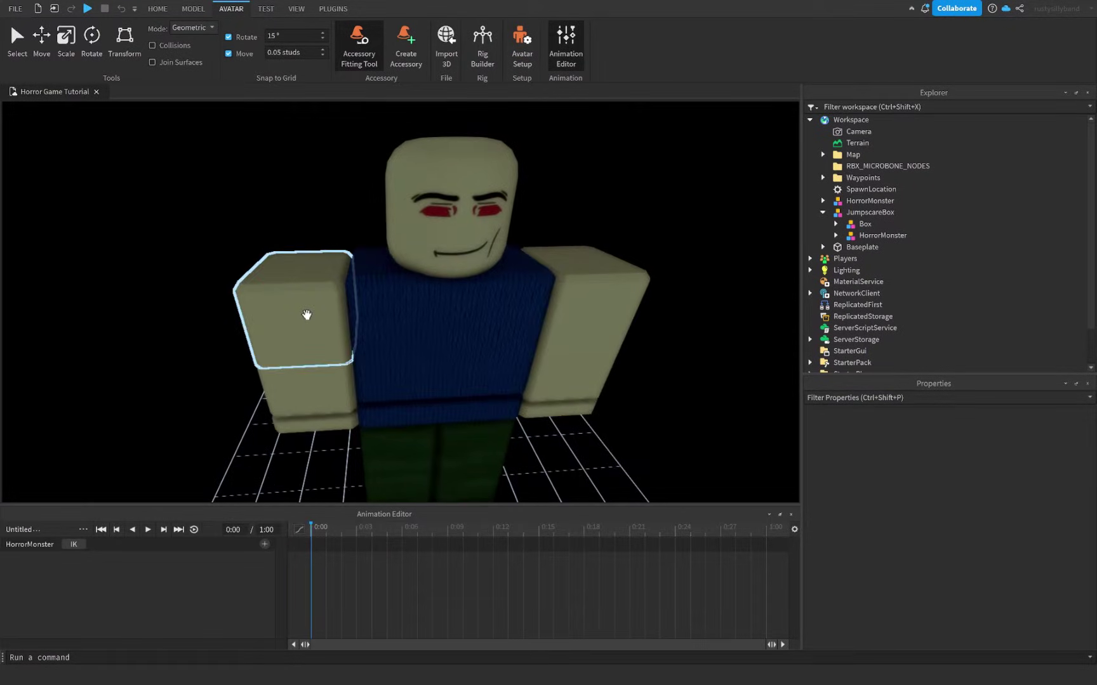
# Raise the monster's right arm at 0:00 by rotating its upper and lower arm.
pyautogui.click(307, 315)
pyautogui.scroll(-5, 307, 315)
pyautogui.moveTo(307, 316); pyautogui.dragTo(307, 318, button='right')
pyautogui.scroll(5, 307, 316)
pyautogui.moveTo(477, 333); pyautogui.dragTo(453, 326)
pyautogui.scroll(-5, 453, 326)
pyautogui.moveTo(453, 326); pyautogui.dragTo(453, 332, button='right')
pyautogui.scroll(4, 452, 333)
# Raise the monster's left arm at 0:00 by rotating the upper arm and bending the lower arm to mirror the right.
pyautogui.click(432, 333)
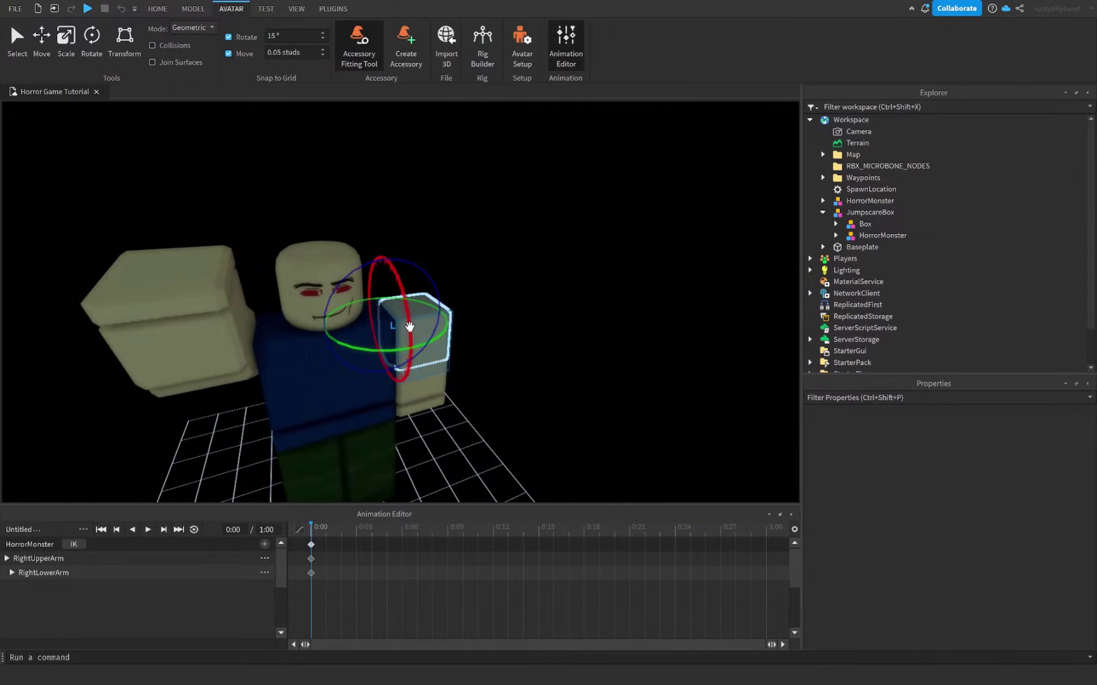
pyautogui.moveTo(394, 272); pyautogui.dragTo(369, 275)
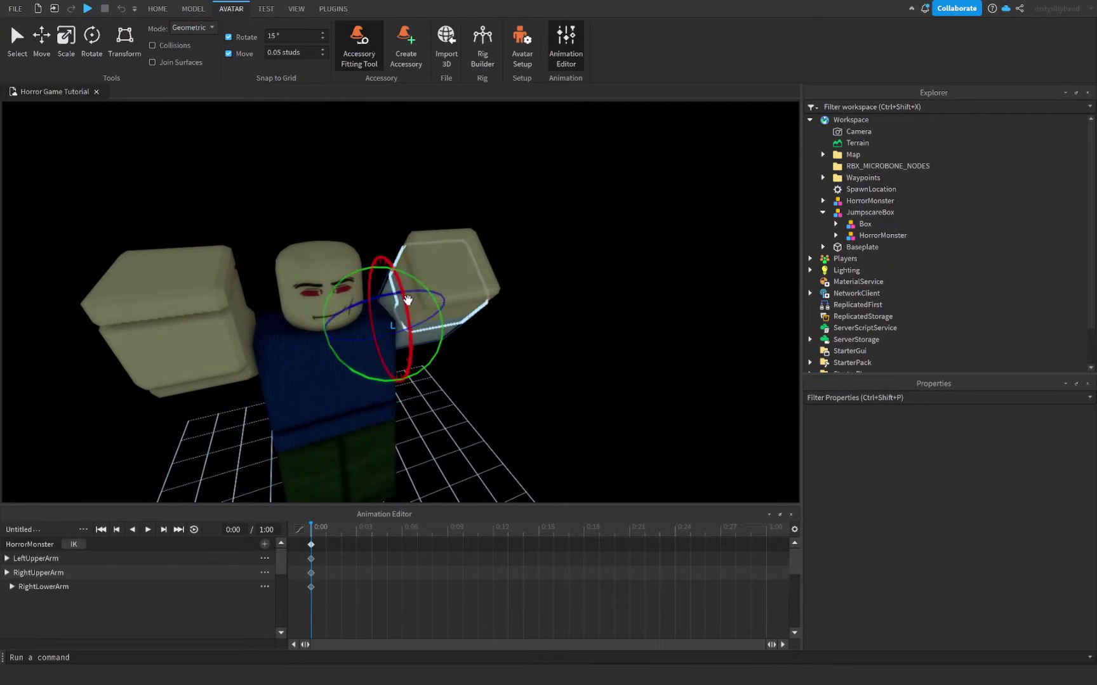
pyautogui.click(424, 302)
pyautogui.moveTo(459, 284); pyautogui.dragTo(436, 256)
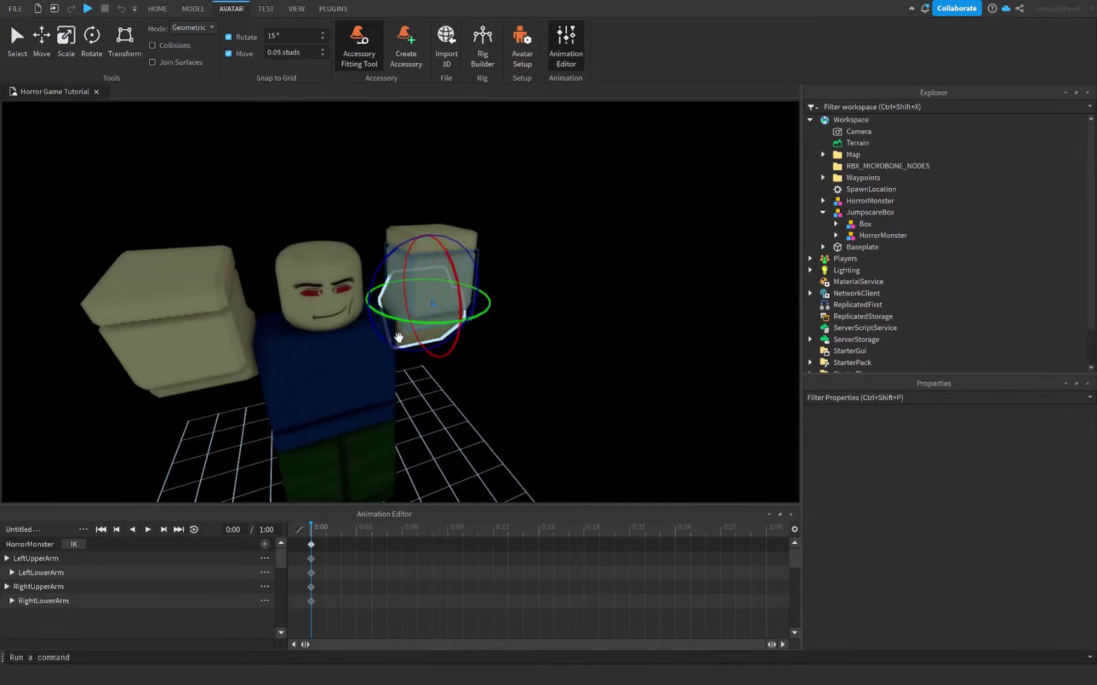
pyautogui.click(400, 335)
pyautogui.moveTo(399, 335); pyautogui.dragTo(404, 334, button='right')
pyautogui.moveTo(444, 329); pyautogui.dragTo(467, 329)
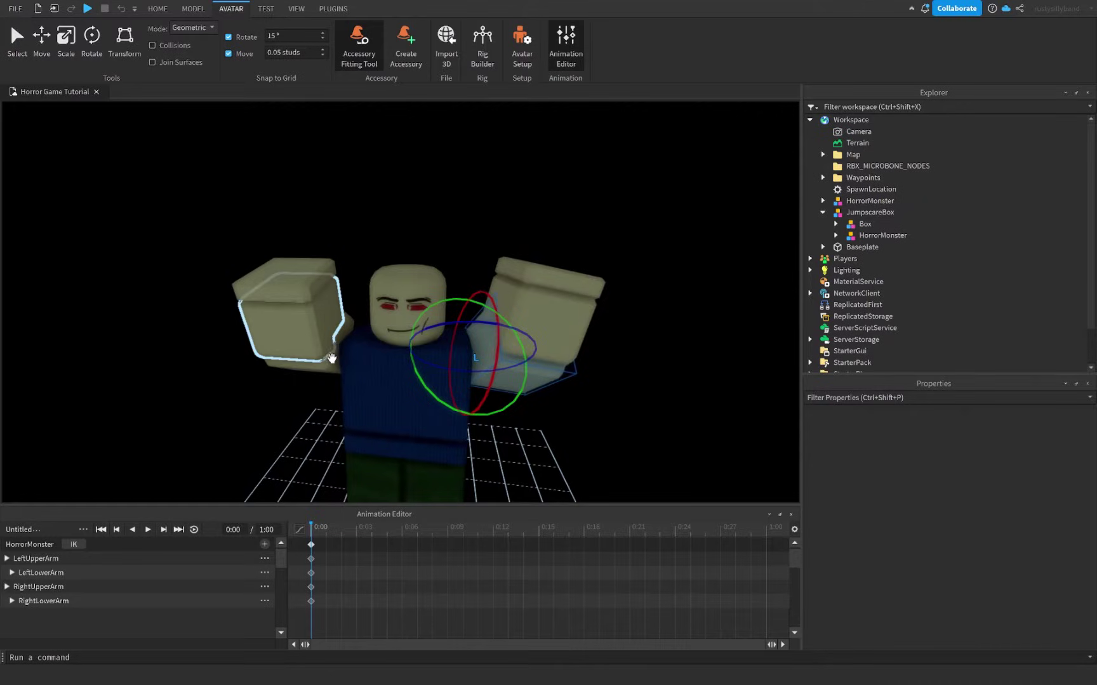
# Fine-tune the rotation of the right and left upper arms so both raised arms spread evenly beside the head.
pyautogui.click(331, 359)
pyautogui.click(333, 368)
pyautogui.click(336, 371)
pyautogui.moveTo(334, 332); pyautogui.dragTo(315, 331)
pyautogui.click(656, 425)
pyautogui.scroll(-3, 657, 426)
pyautogui.moveTo(657, 426); pyautogui.dragTo(655, 424, button='right')
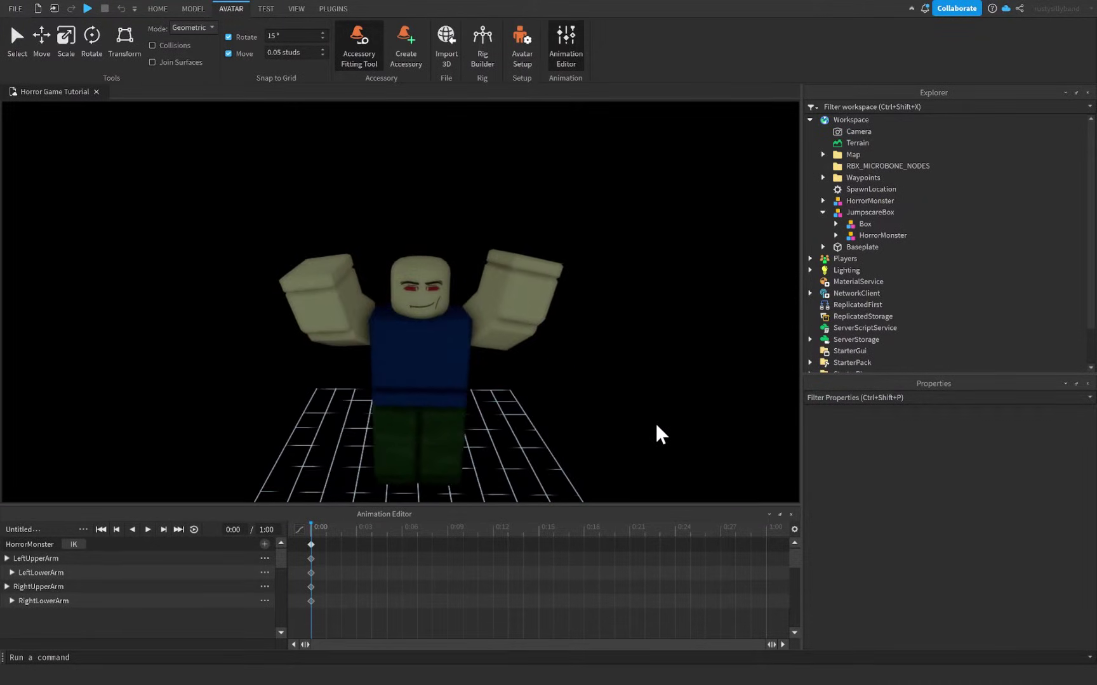
pyautogui.moveTo(558, 408); pyautogui.dragTo(556, 407, button='right')
pyautogui.click(464, 322)
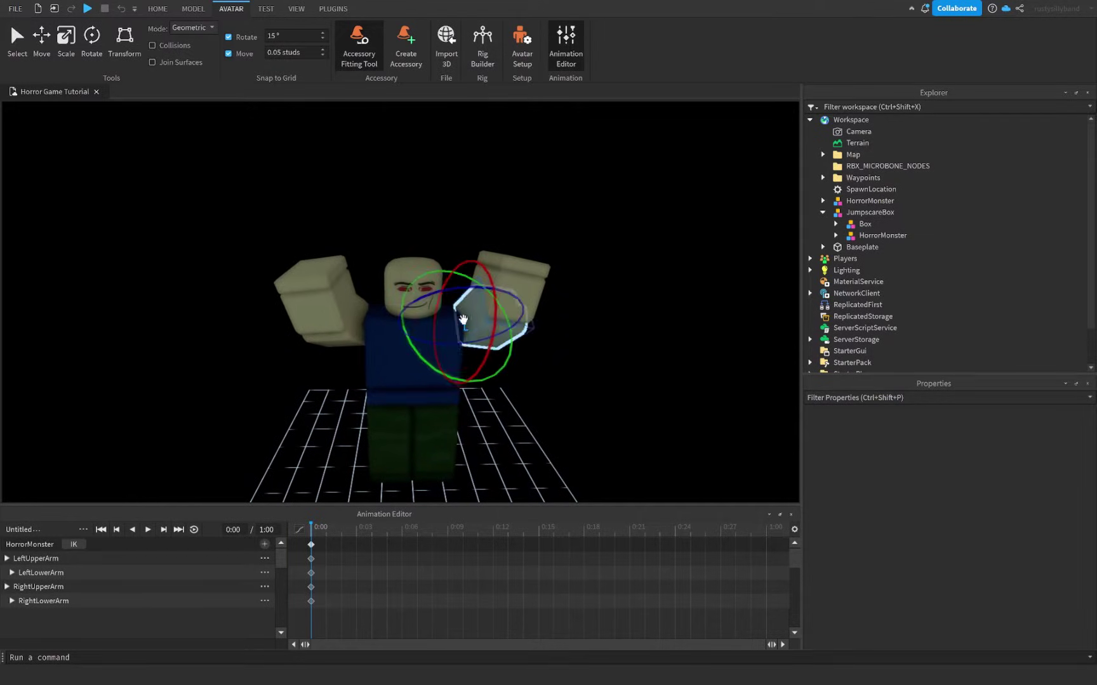
pyautogui.moveTo(452, 289); pyautogui.dragTo(460, 289)
pyautogui.click(619, 396)
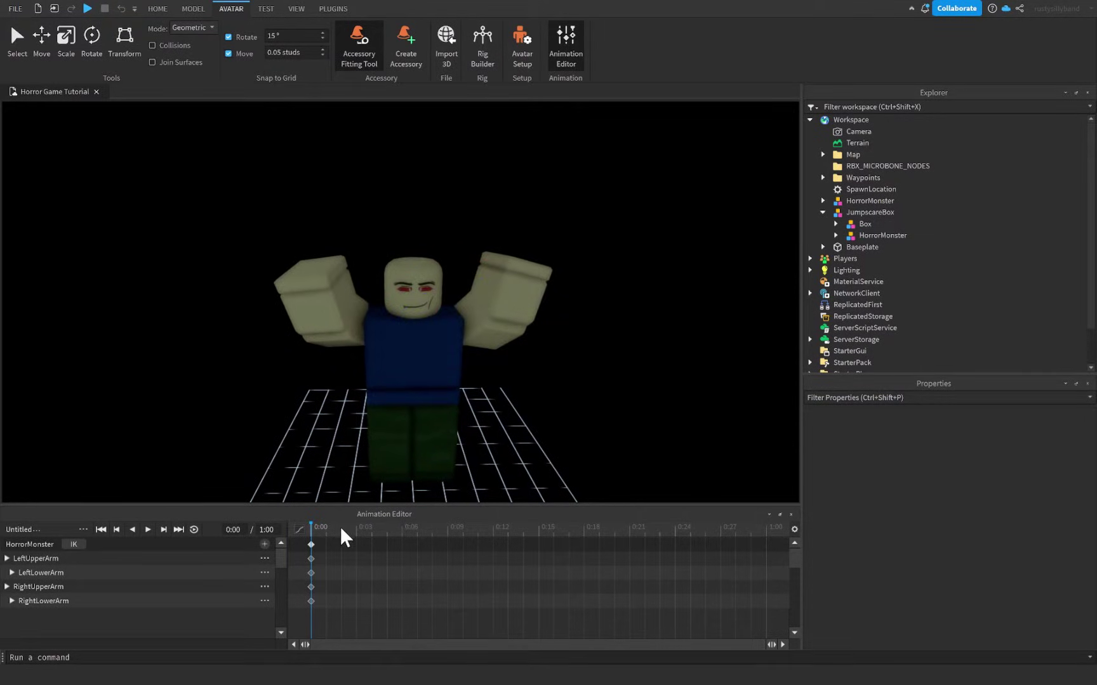
# Copy the raised-arm keyframes at 0:00 and paste them at 0:12.
pyautogui.rightClick(311, 544)
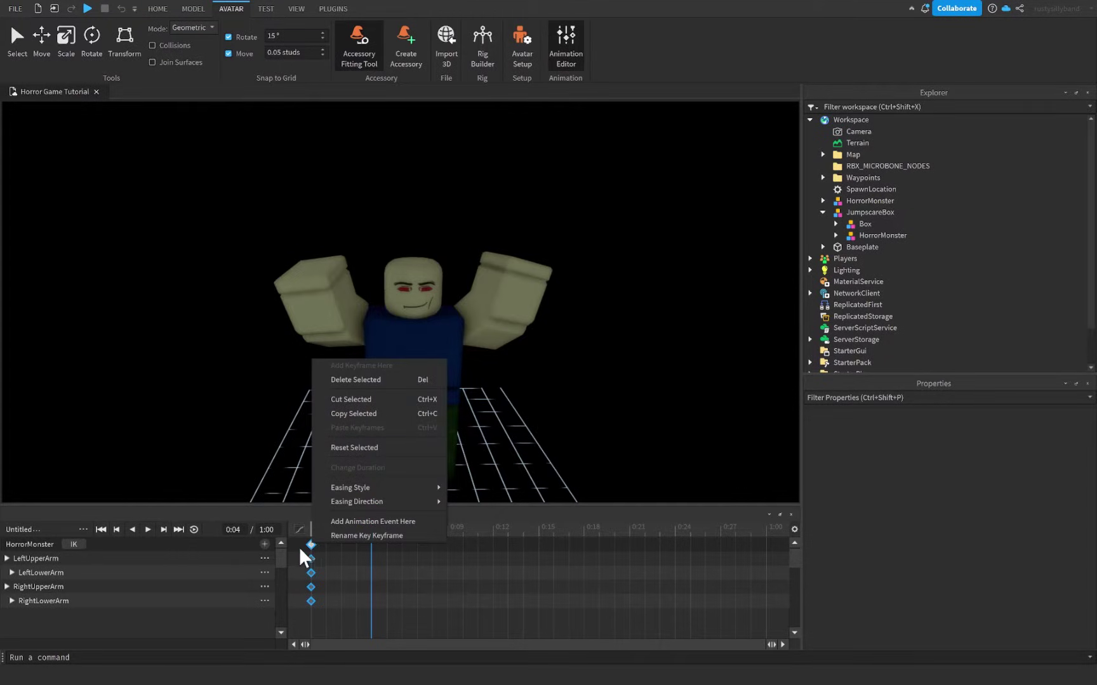
pyautogui.click(371, 416)
pyautogui.rightClick(513, 545)
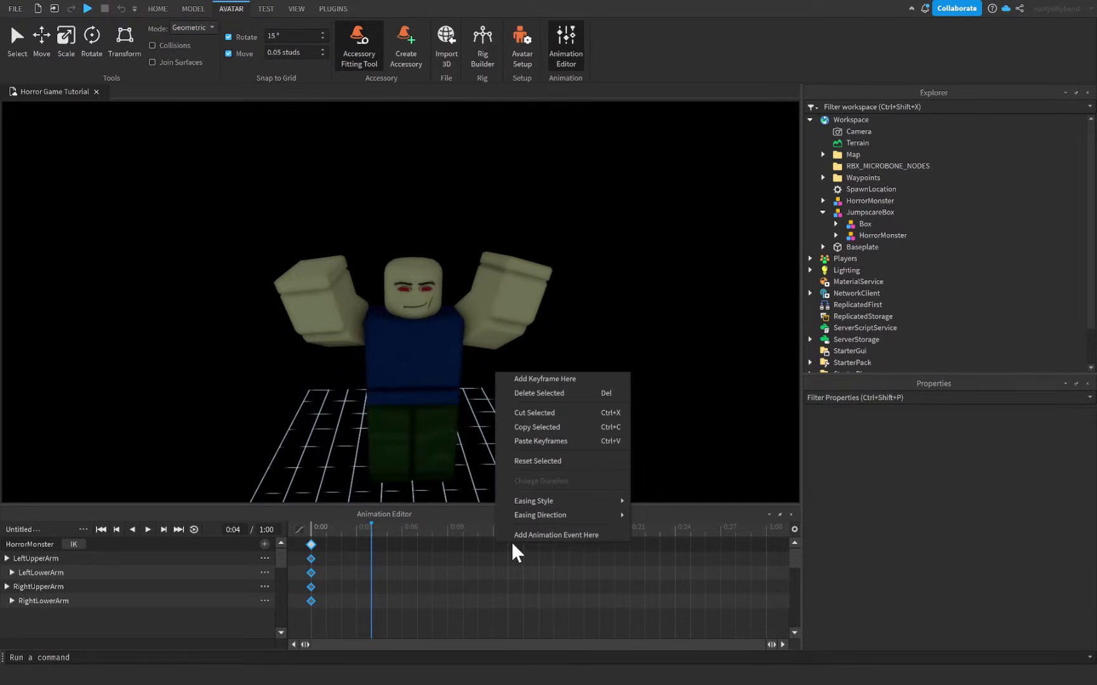
pyautogui.click(538, 441)
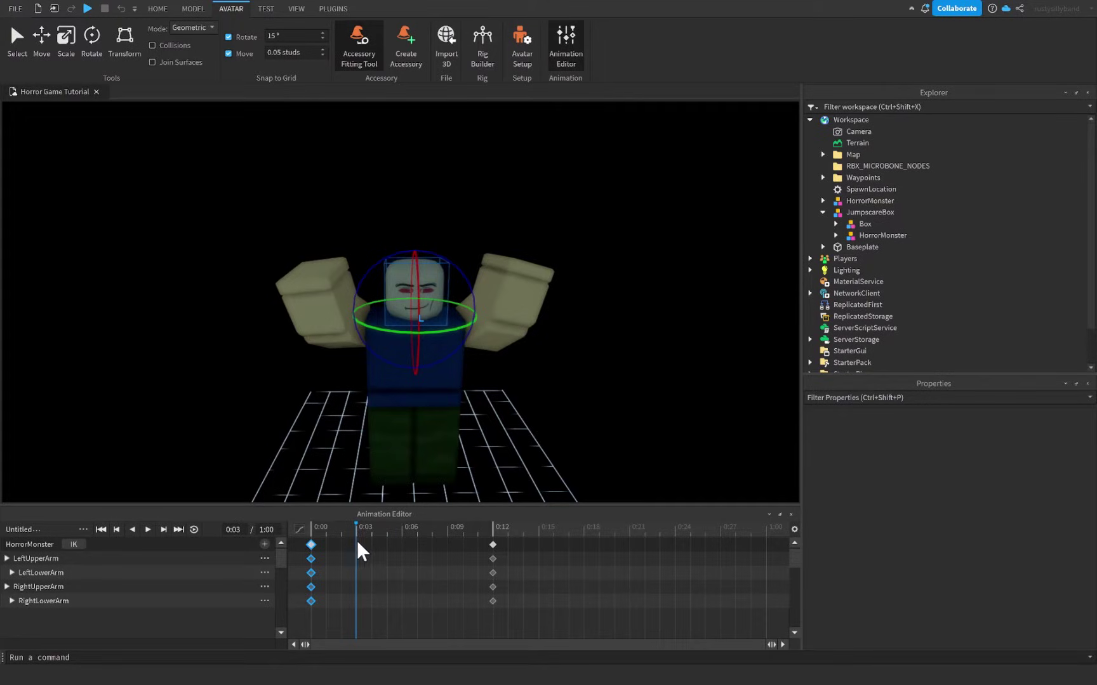
# Keyframe the head tilted to one side at 0:04 and to the opposite side at 0:09, with looping turned on.
pyautogui.moveTo(472, 286)
pyautogui.mouseDown()
pyautogui.moveTo(453, 274)
pyautogui.moveTo(454, 284)
pyautogui.mouseUp()
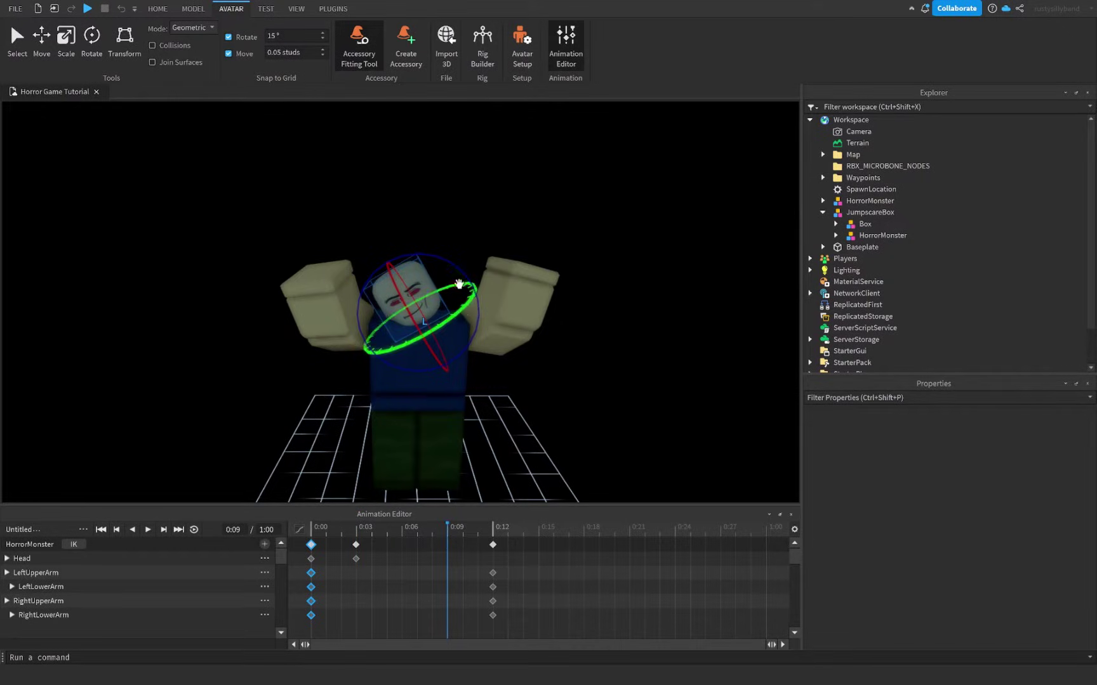
pyautogui.moveTo(448, 279); pyautogui.dragTo(489, 288)
pyautogui.click(508, 545)
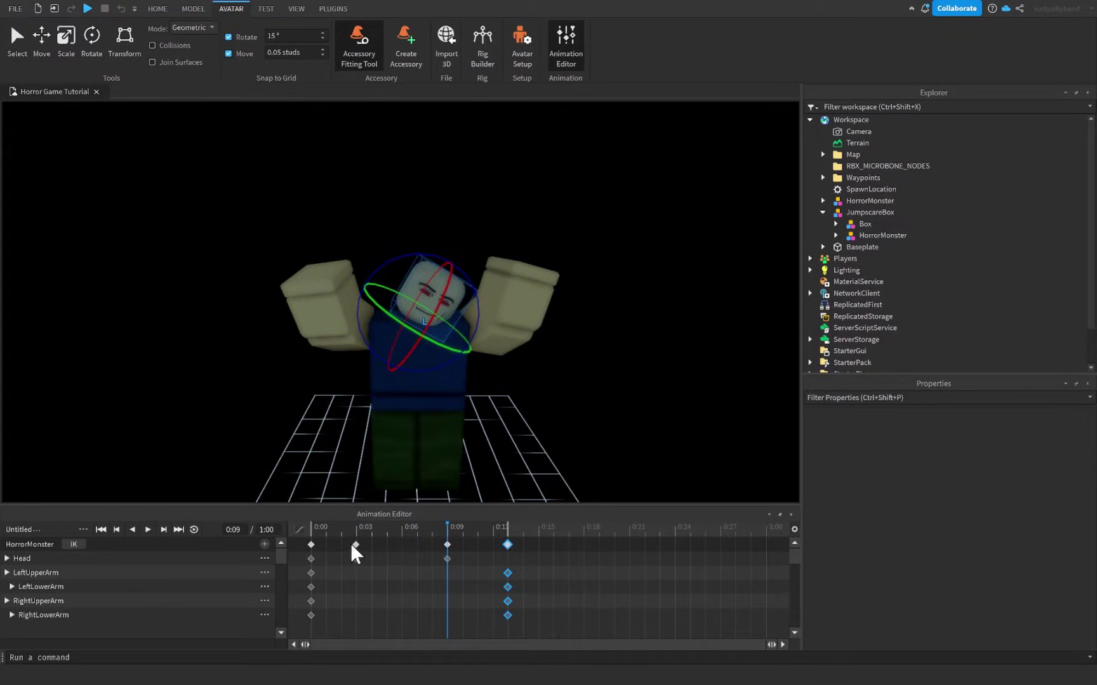
pyautogui.moveTo(448, 530); pyautogui.dragTo(395, 531)
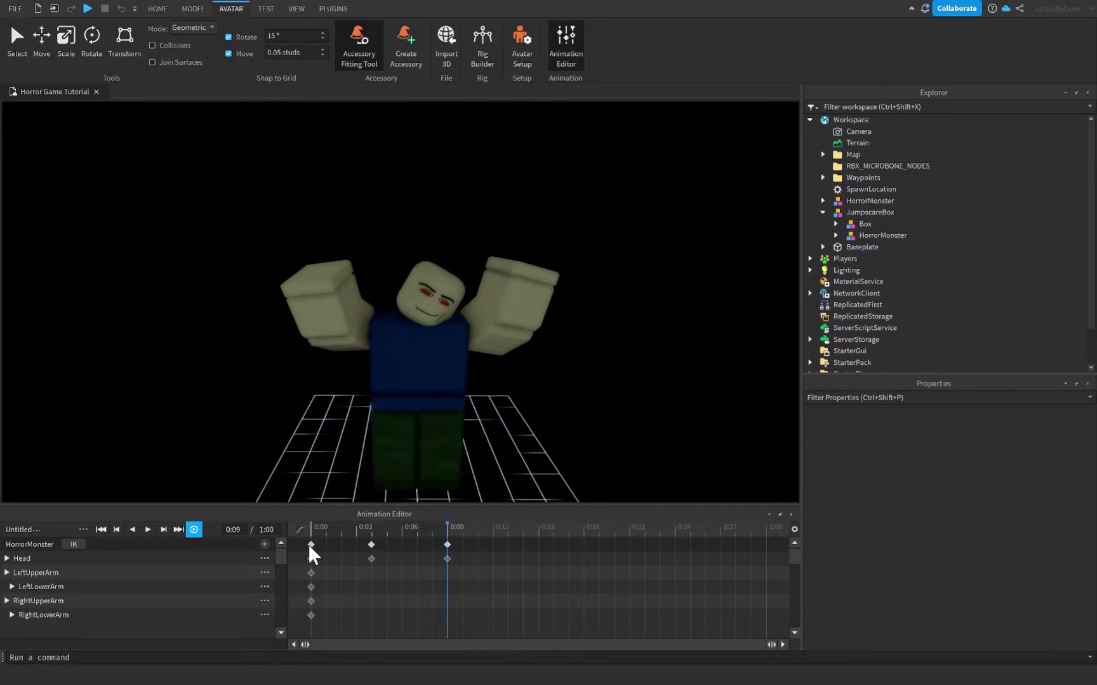
# Copy all keyframes at 0:00 to 0:14 and play the looping animation to check the head shake.
pyautogui.rightClick(310, 546)
pyautogui.click(354, 419)
pyautogui.rightClick(511, 547)
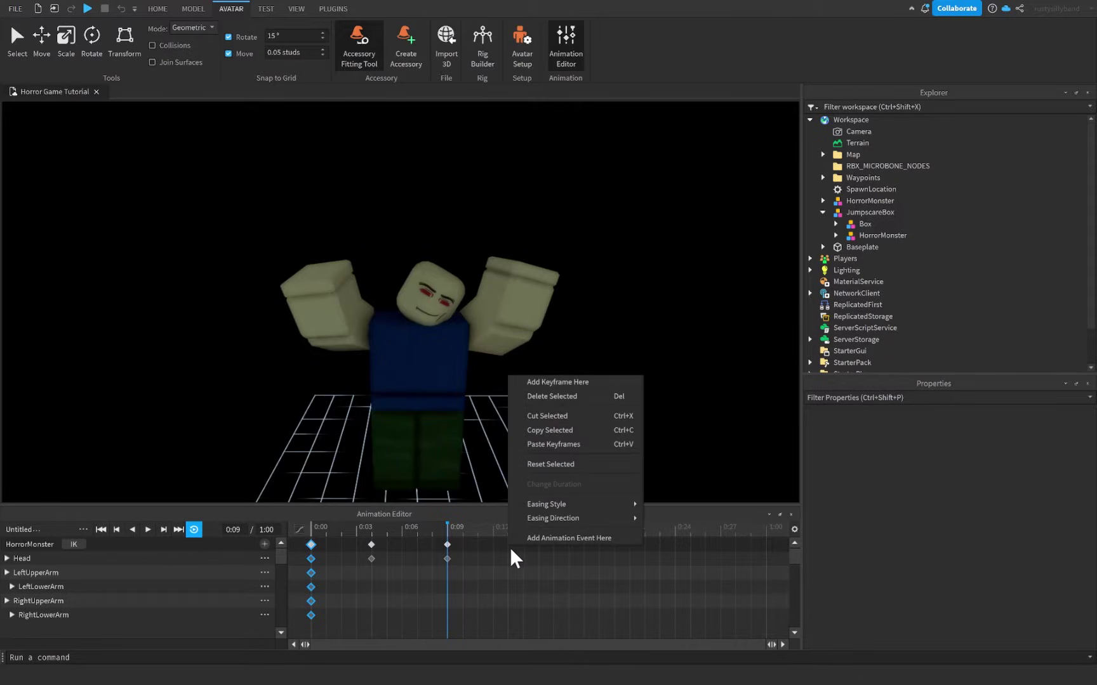
pyautogui.click(553, 444)
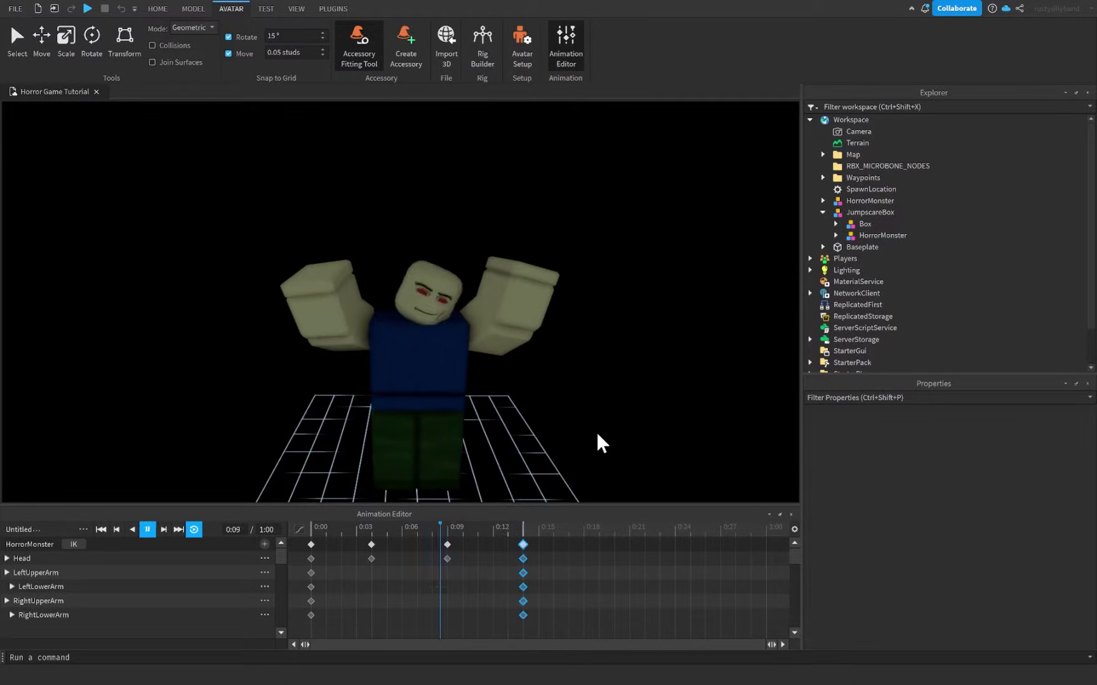
pyautogui.scroll(-4, 504, 417)
pyautogui.scroll(8, 503, 416)
pyautogui.scroll(-3, 622, 460)
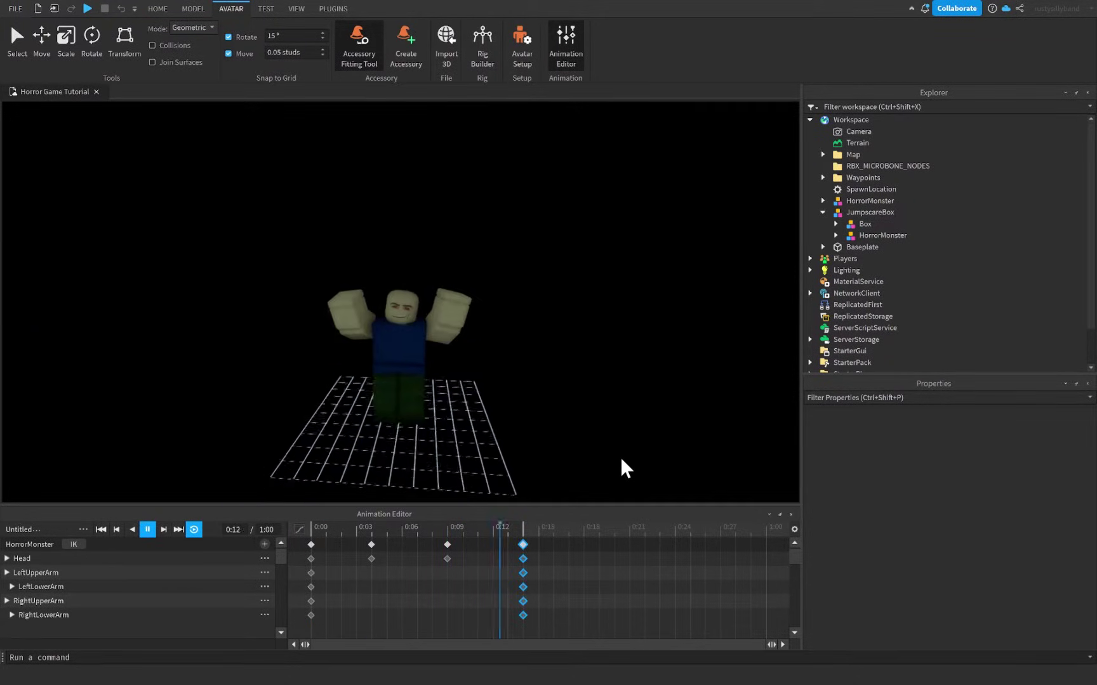
pyautogui.scroll(2, 622, 459)
pyautogui.press('space')
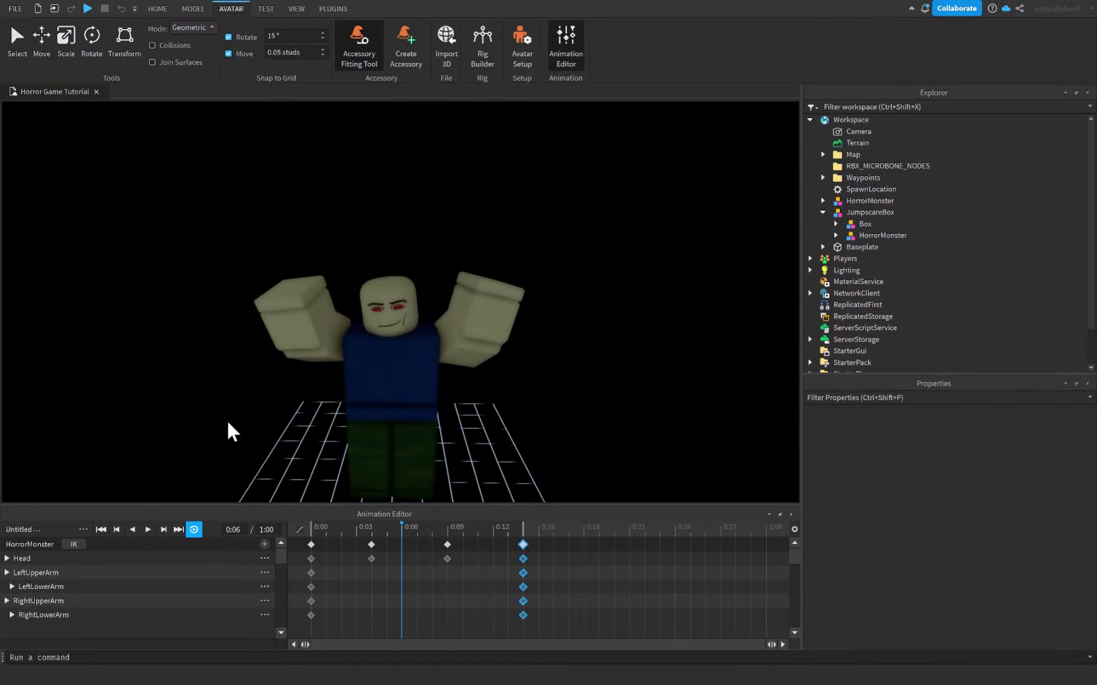
# Publish the animation to Roblox titled JumpscareAnimation, copy its asset ID and close the Animation Editor.
pyautogui.click(80, 530)
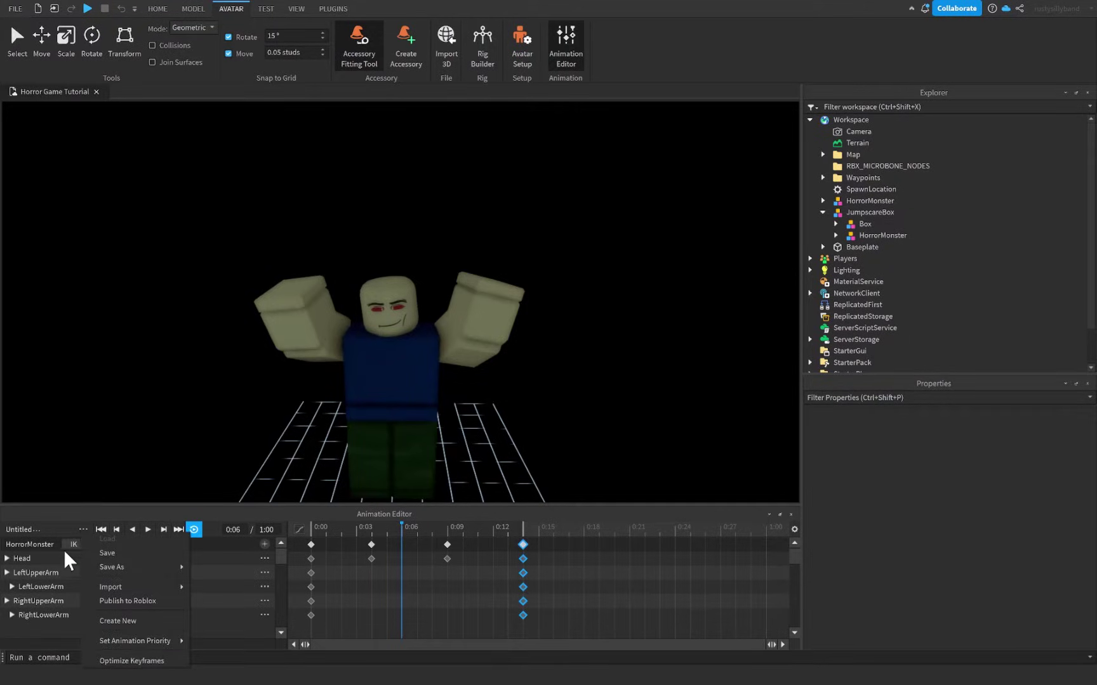
pyautogui.click(134, 600)
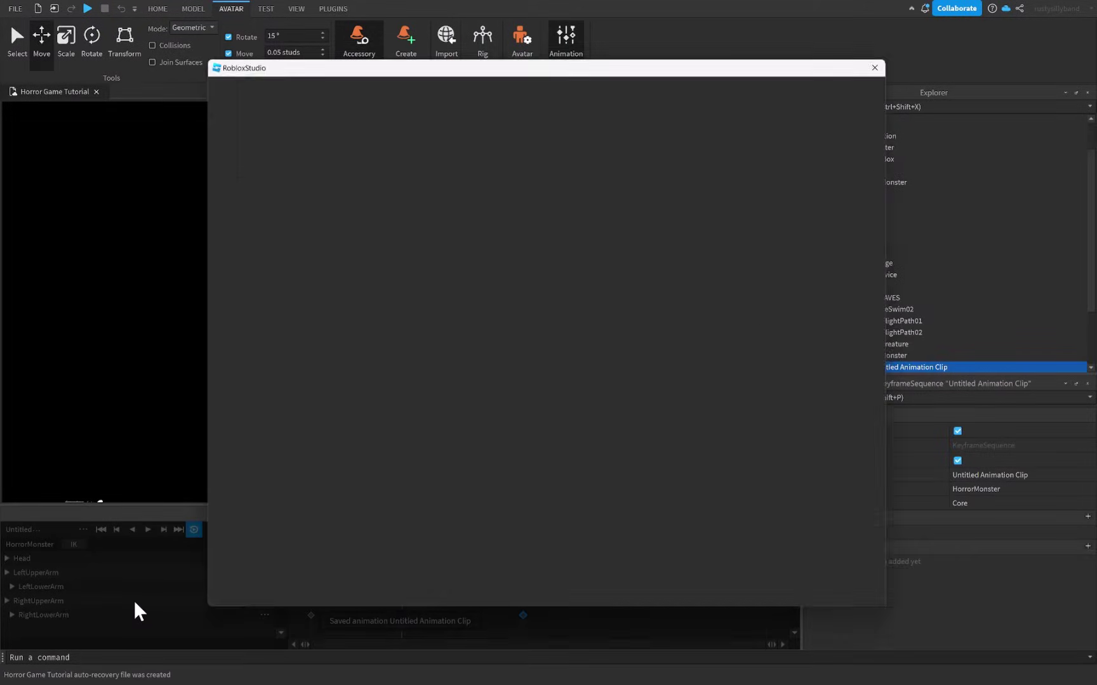
pyautogui.tripleClick(546, 94)
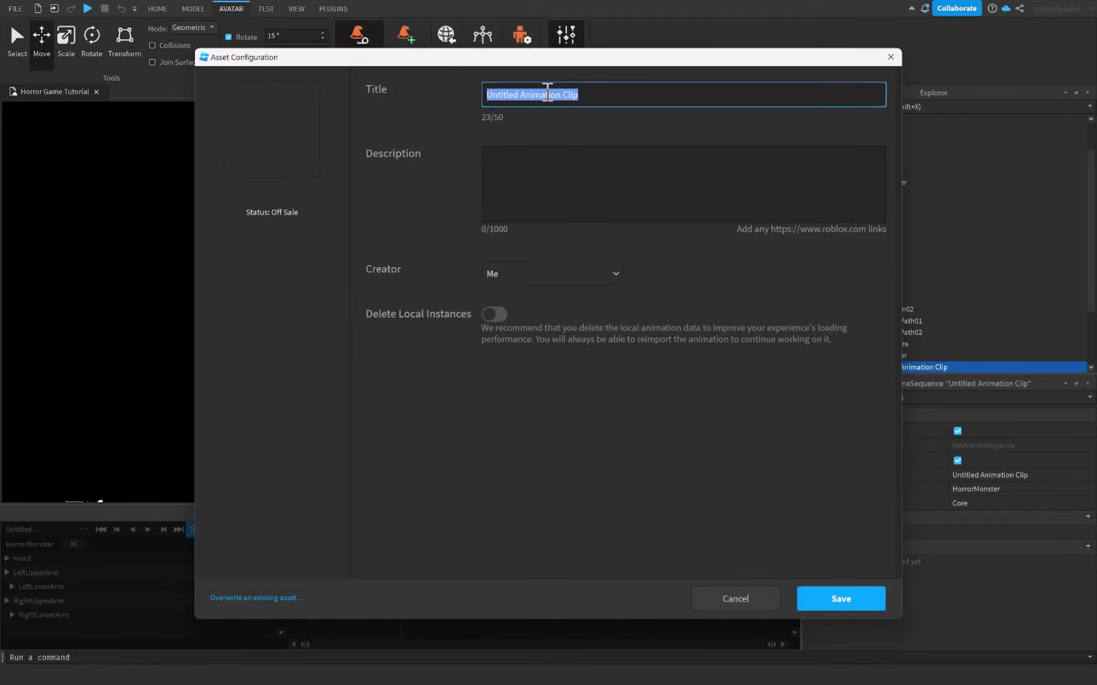
pyautogui.write('JumpscareAn')
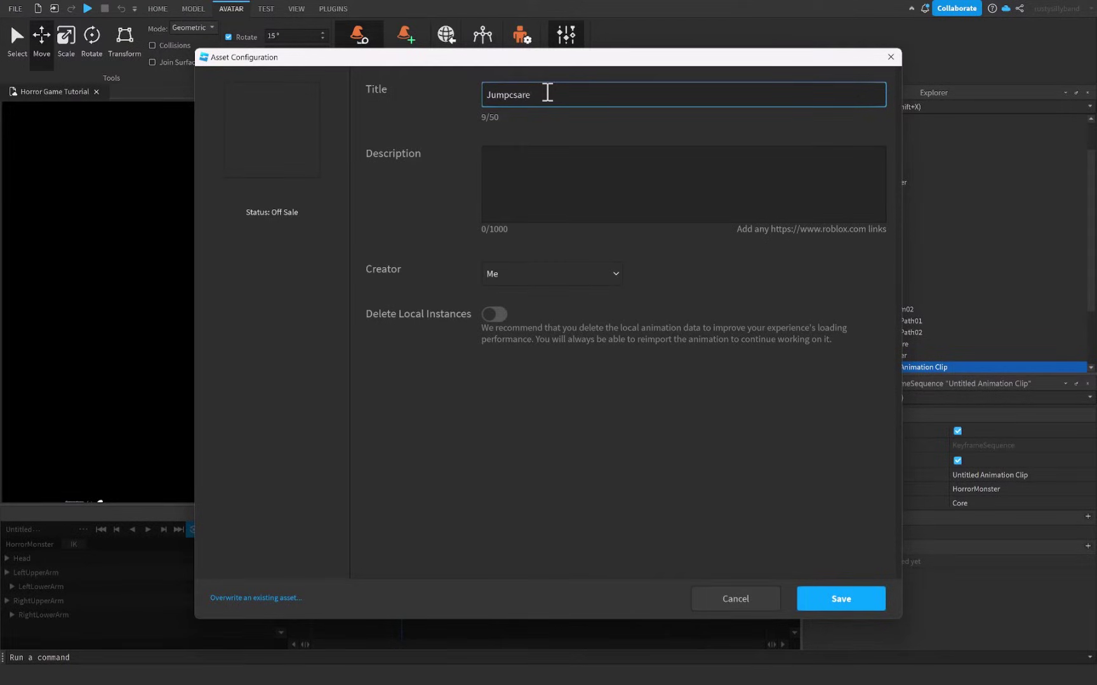
pyautogui.write('imation')
pyautogui.click(836, 600)
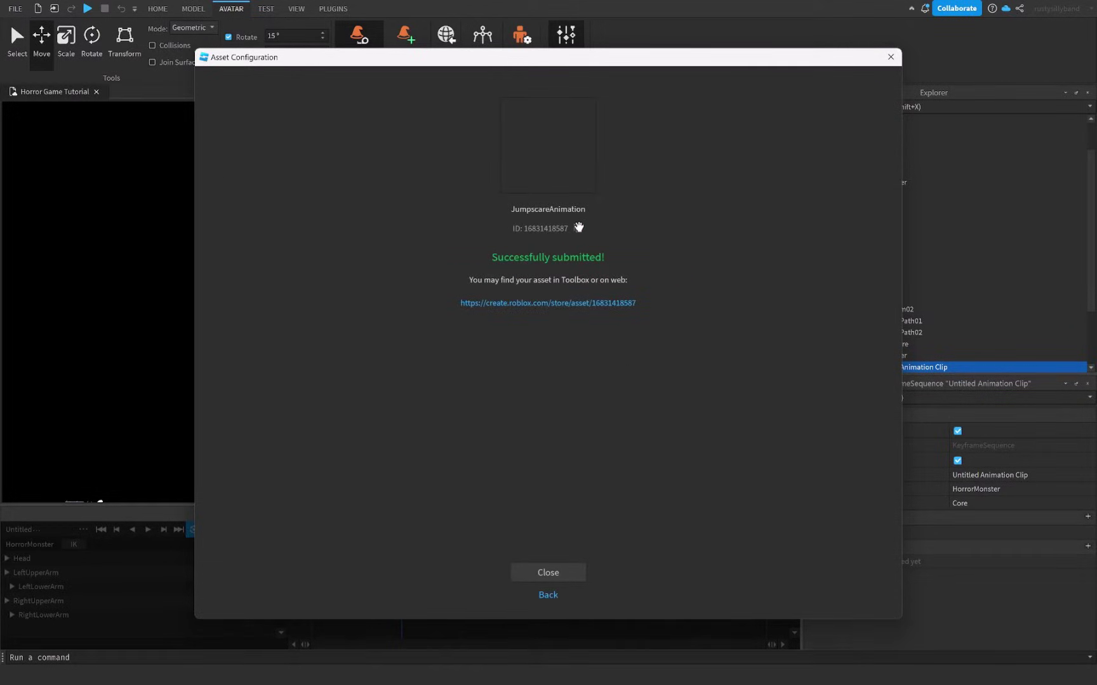
pyautogui.click(578, 227)
pyautogui.click(543, 574)
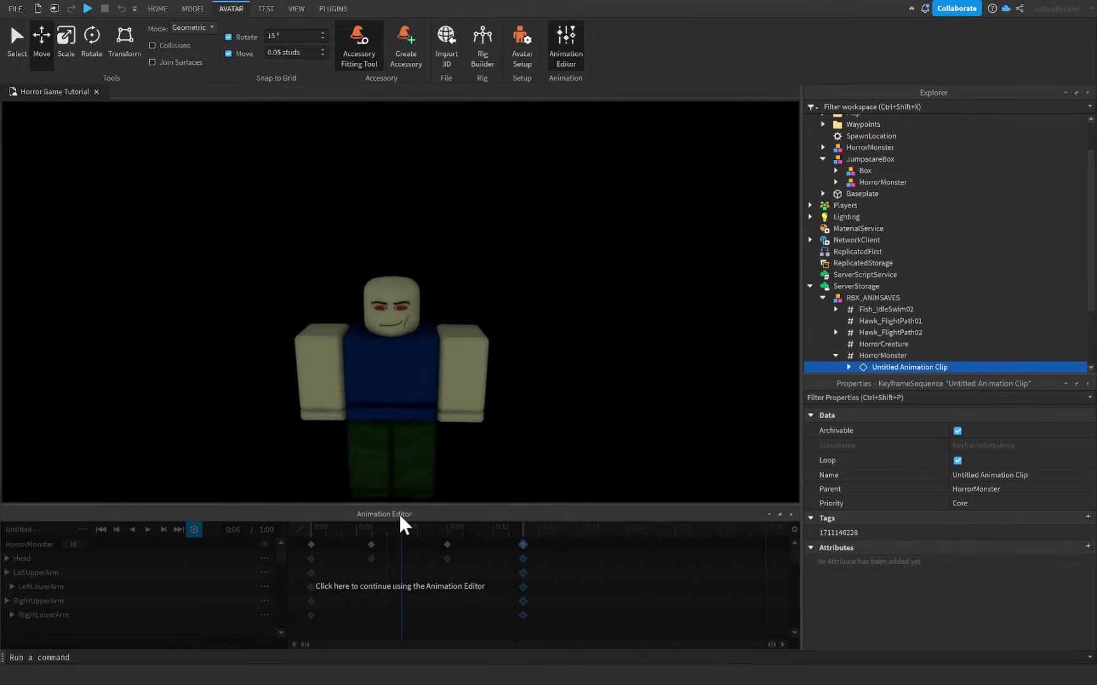
pyautogui.click(791, 516)
# Add a LocalScript to StarterCharacterScripts under StarterPlayer.
pyautogui.click(810, 286)
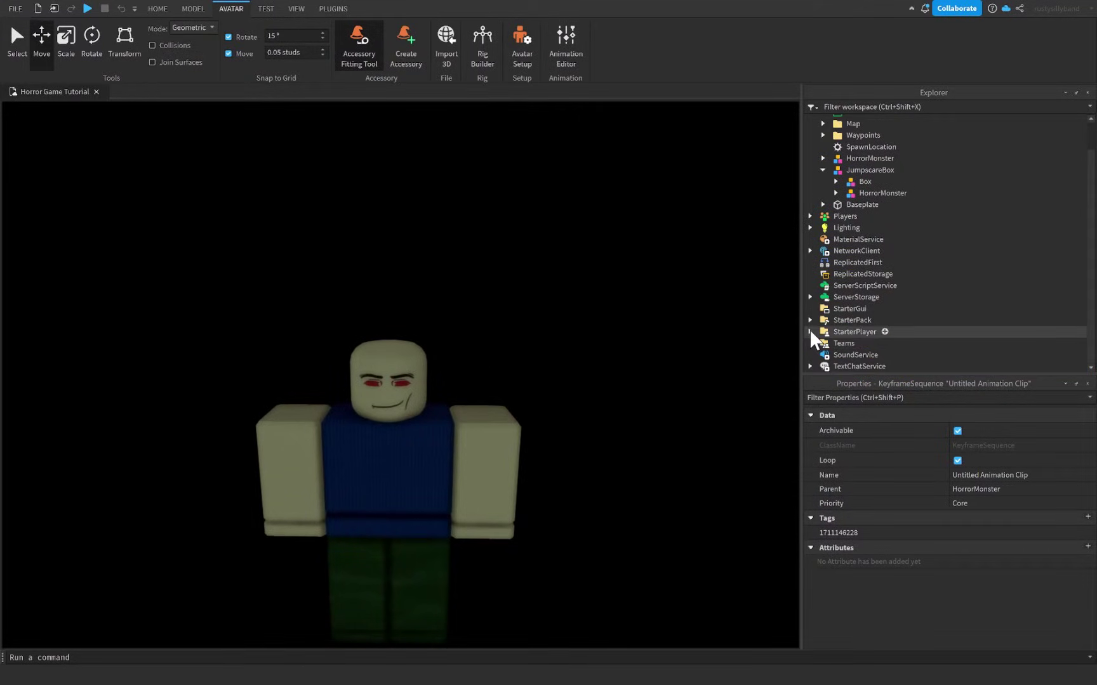
pyautogui.click(811, 331)
pyautogui.scroll(-2, 828, 330)
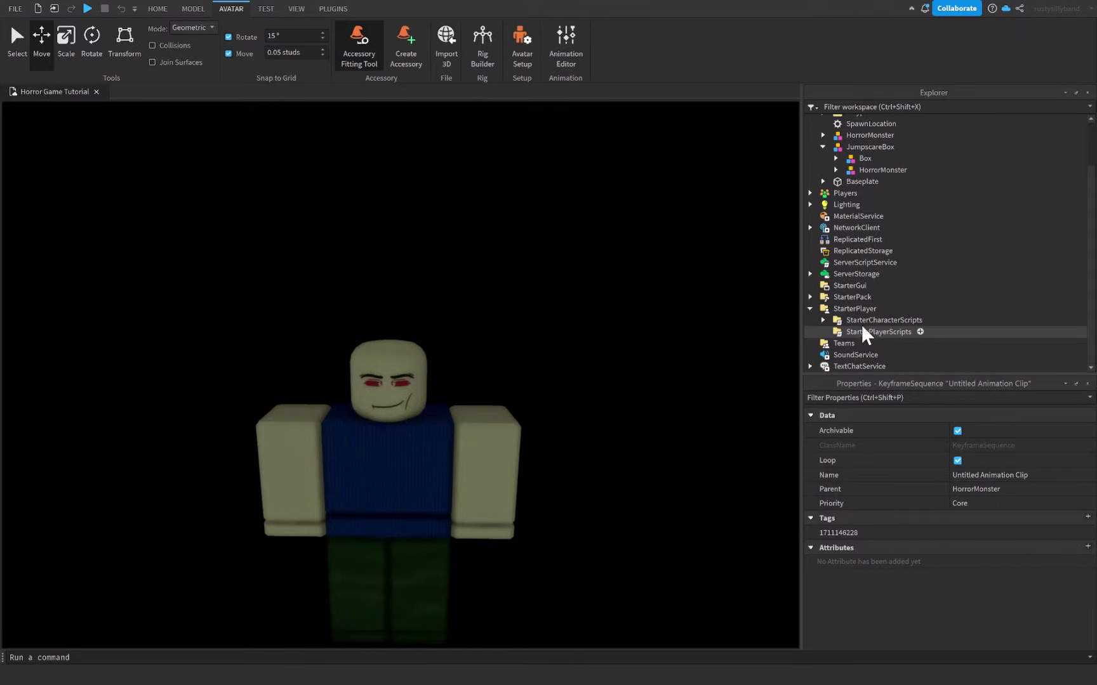
pyautogui.click(823, 321)
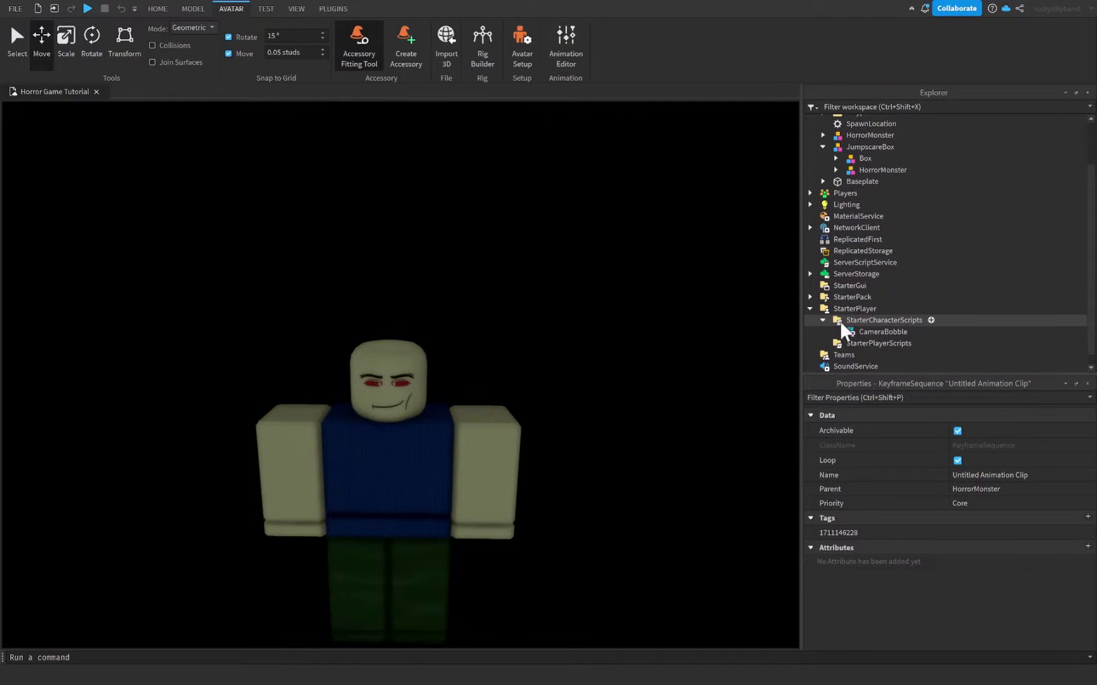
pyautogui.click(930, 320)
pyautogui.click(844, 359)
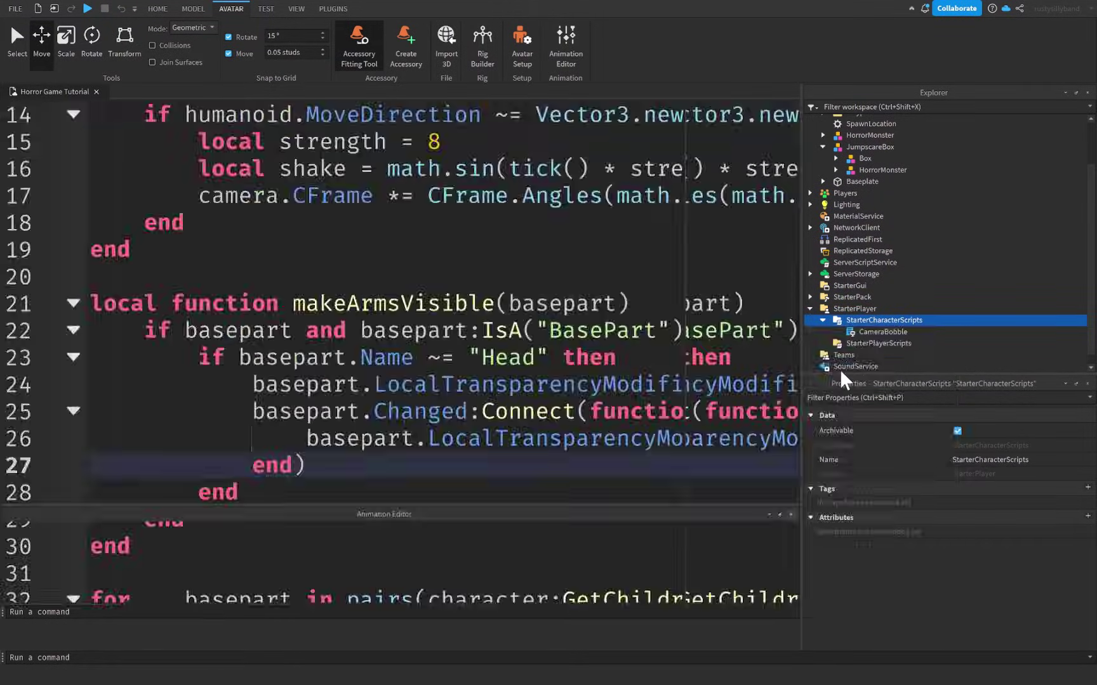
# Rename the new LocalScript as Jumpscare.
pyautogui.click(860, 341)
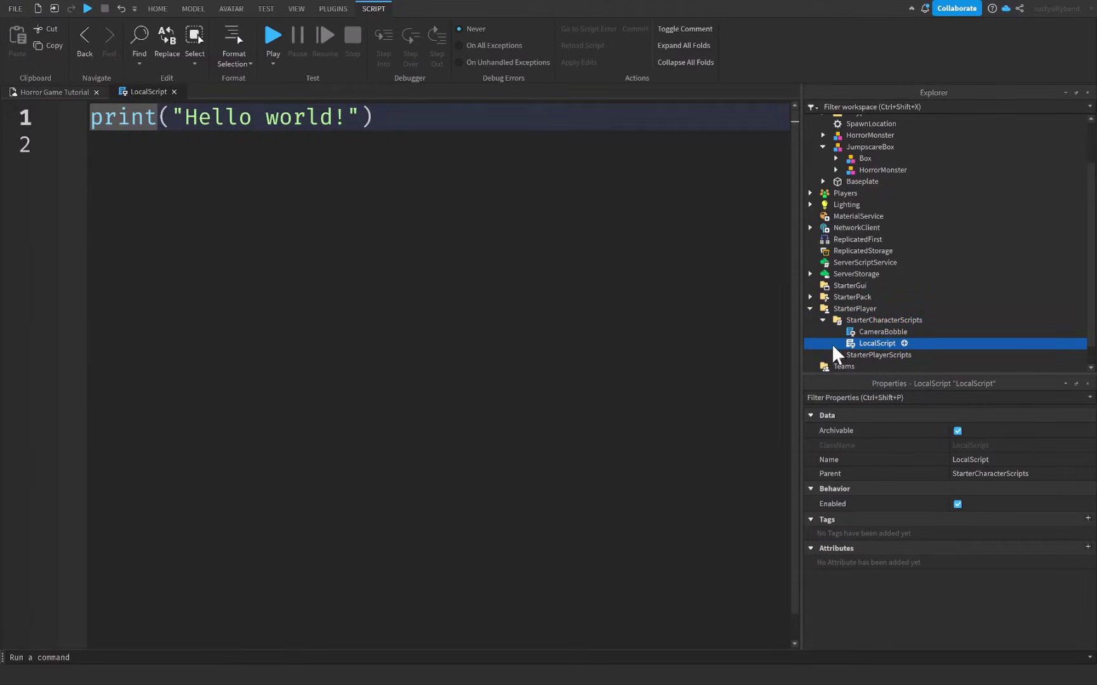
pyautogui.press('F2')
pyautogui.press('BackSpace')
pyautogui.press('BackSpace')
pyautogui.press('BackSpace')
pyautogui.press('BackSpace')
pyautogui.press('BackSpace')
pyautogui.press('BackSpace')
pyautogui.press('BackSpace')
pyautogui.press('BackSpace')
pyautogui.press('BackSpace')
pyautogui.press('BackSpace')
pyautogui.press('BackSpace')
pyautogui.write('Jumpscare')
pyautogui.press('Return')
# Add an Animation object inside the Jumpscare script and name it JumpscareAnimation.
pyautogui.click(902, 344)
pyautogui.click(826, 393)
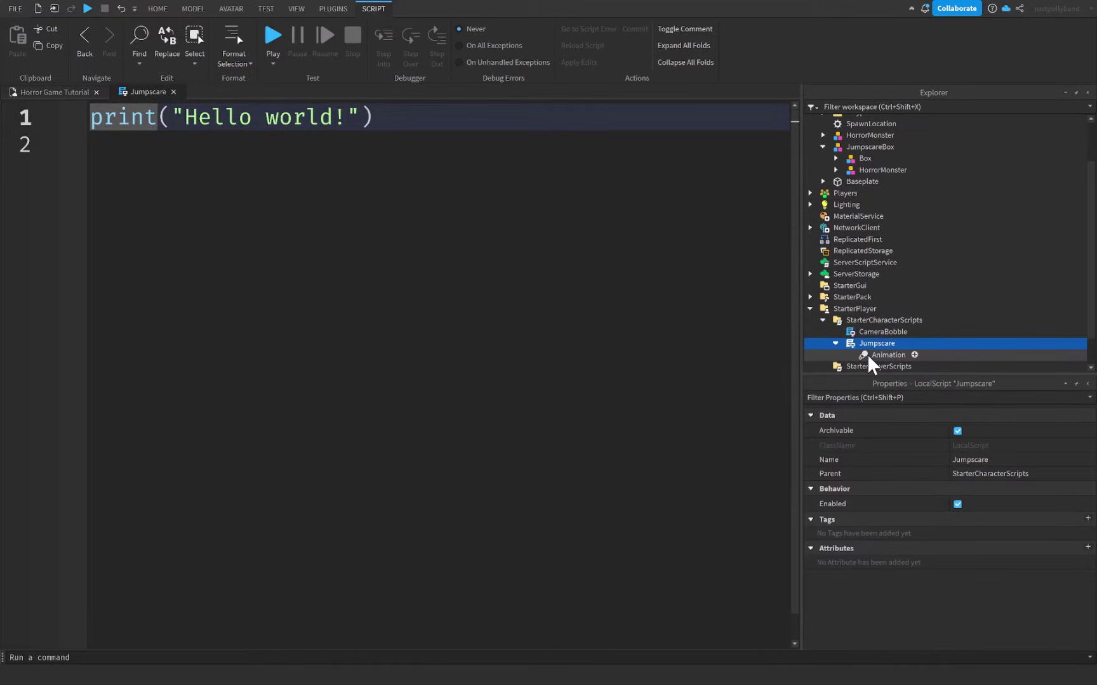
pyautogui.click(865, 355)
pyautogui.press('F2')
pyautogui.write('J')
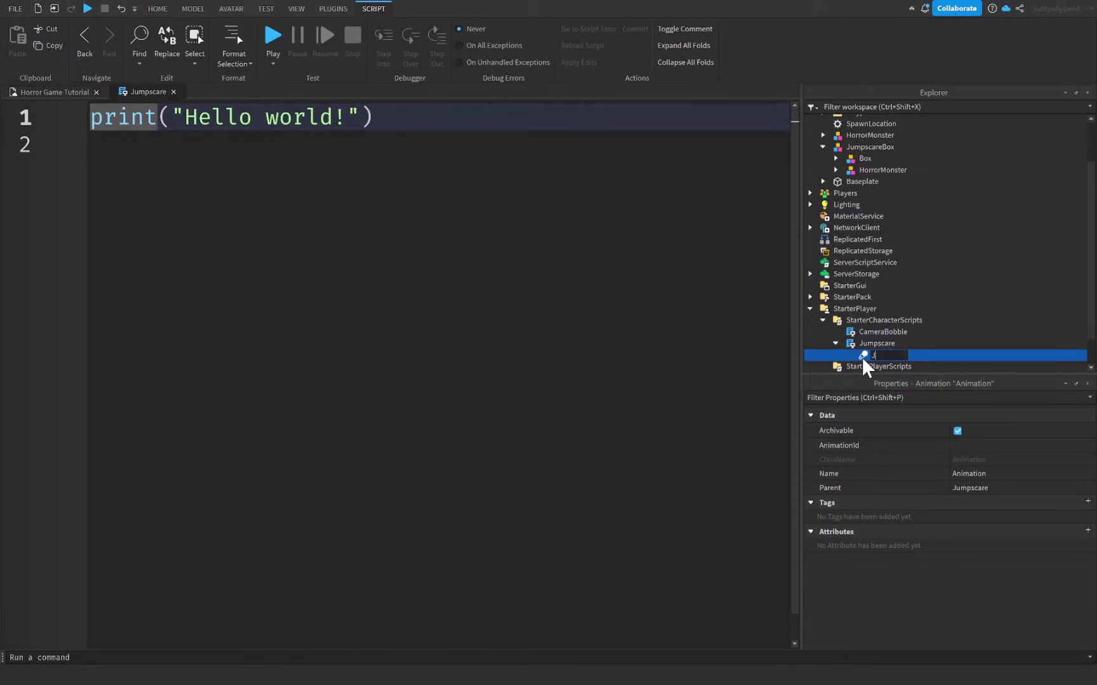
pyautogui.write('umpscareAnimation')
pyautogui.press('Return')
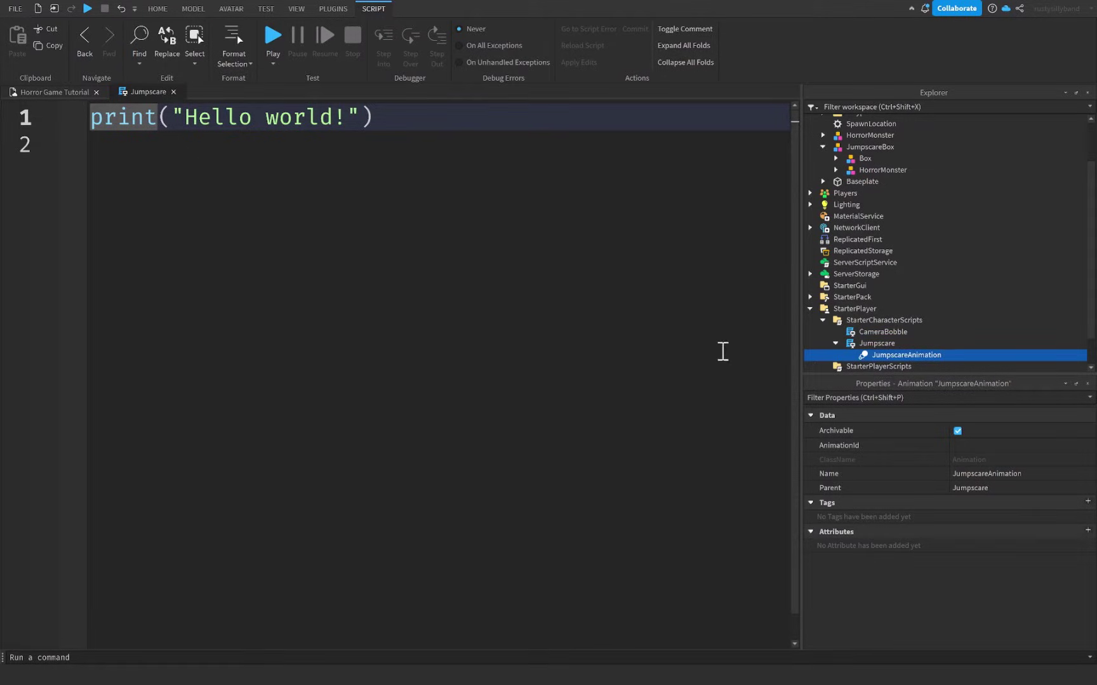
pyautogui.click(952, 445)
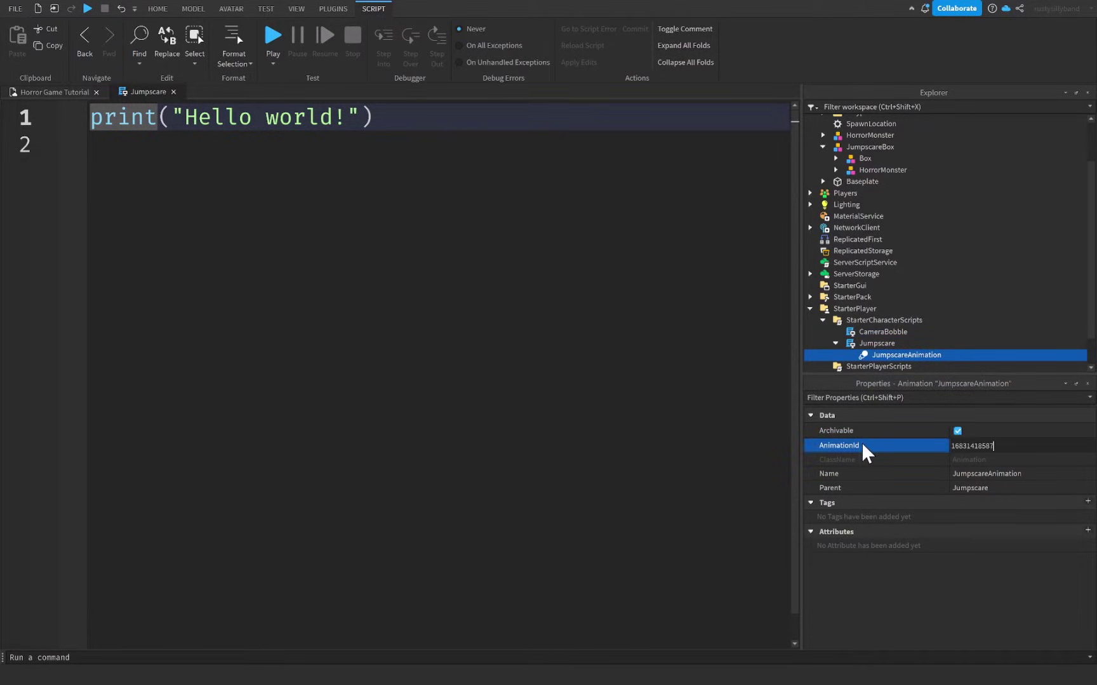
pyautogui.hotkey('ctrl', 'v')
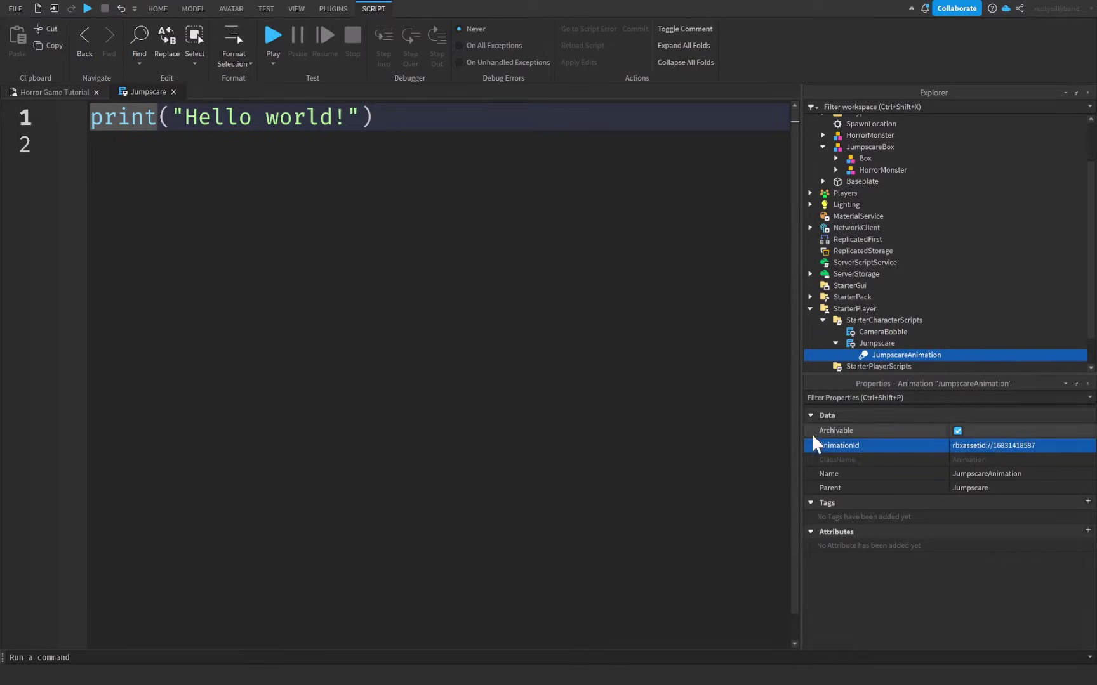
# Replace the default print line in the Jumpscare script with the comment header --{{ SERVICES }}--.
pyautogui.click(262, 224)
pyautogui.hotkey('ctrl', 'a')
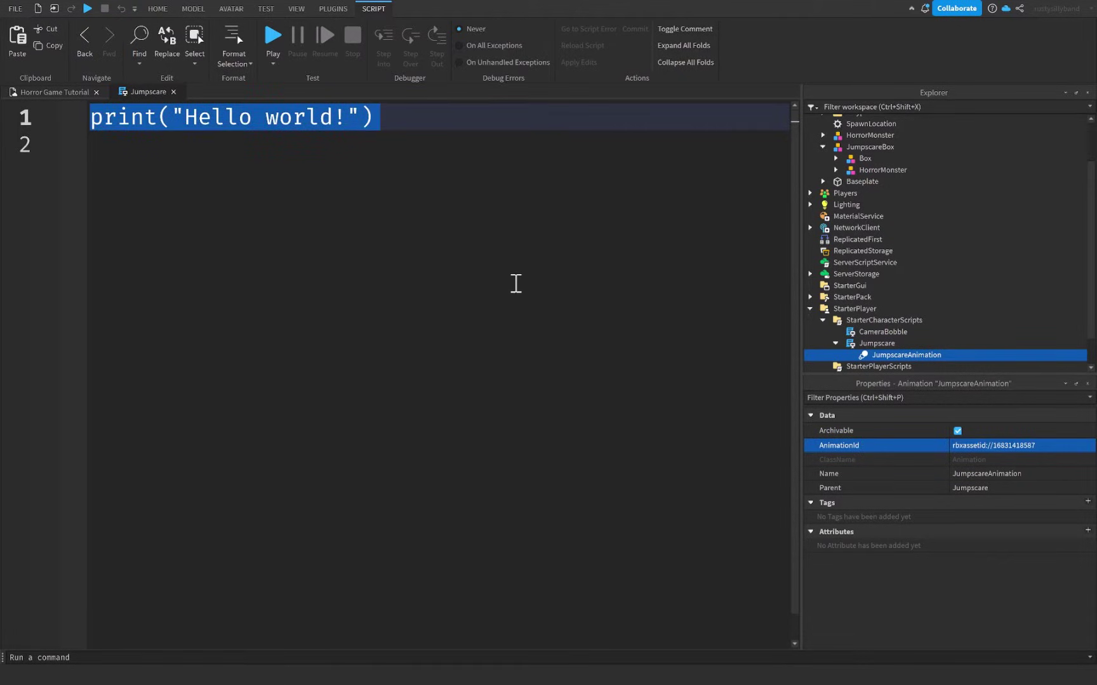
pyautogui.write('--{{ SERVICES')
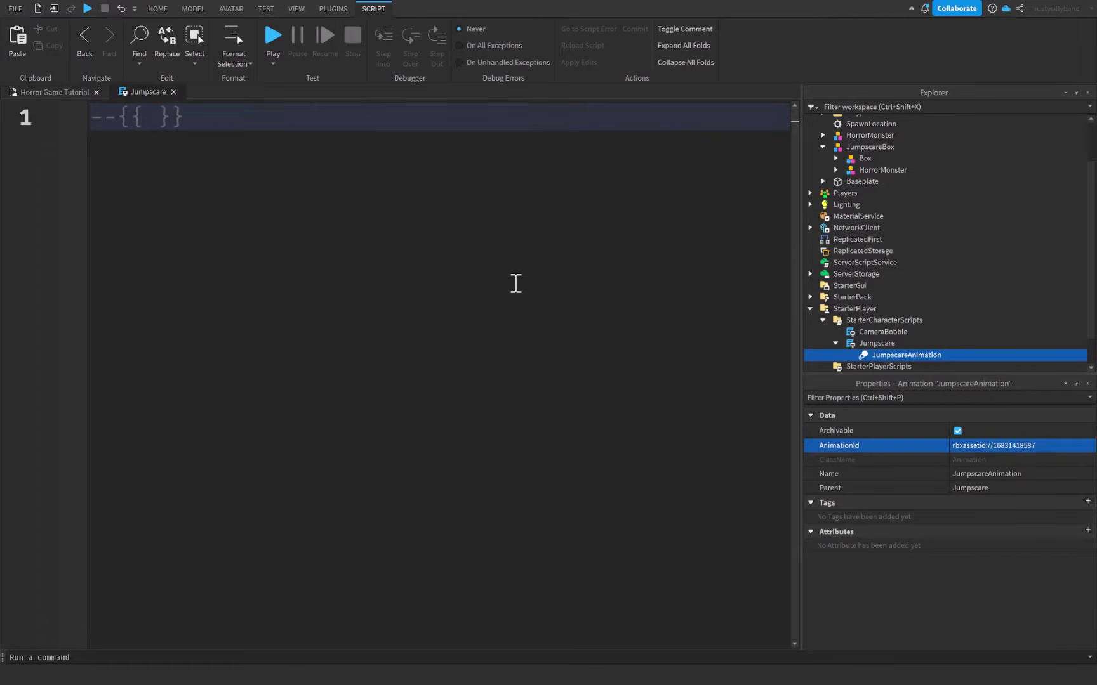
pyautogui.write(' }}--')
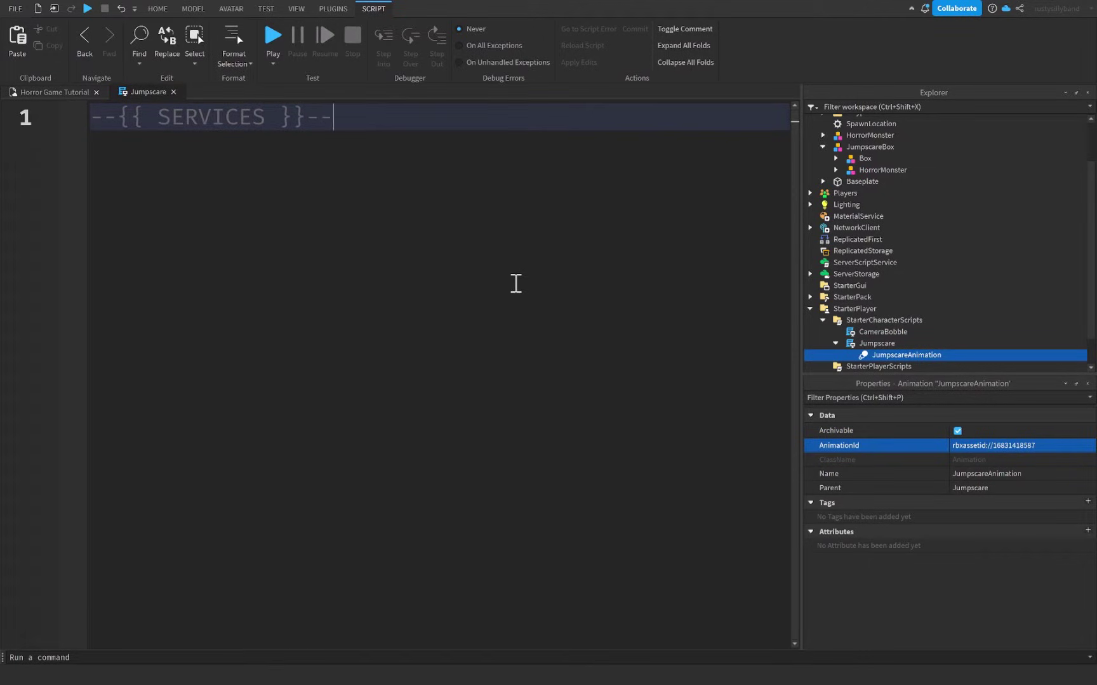
pyautogui.press('Return')
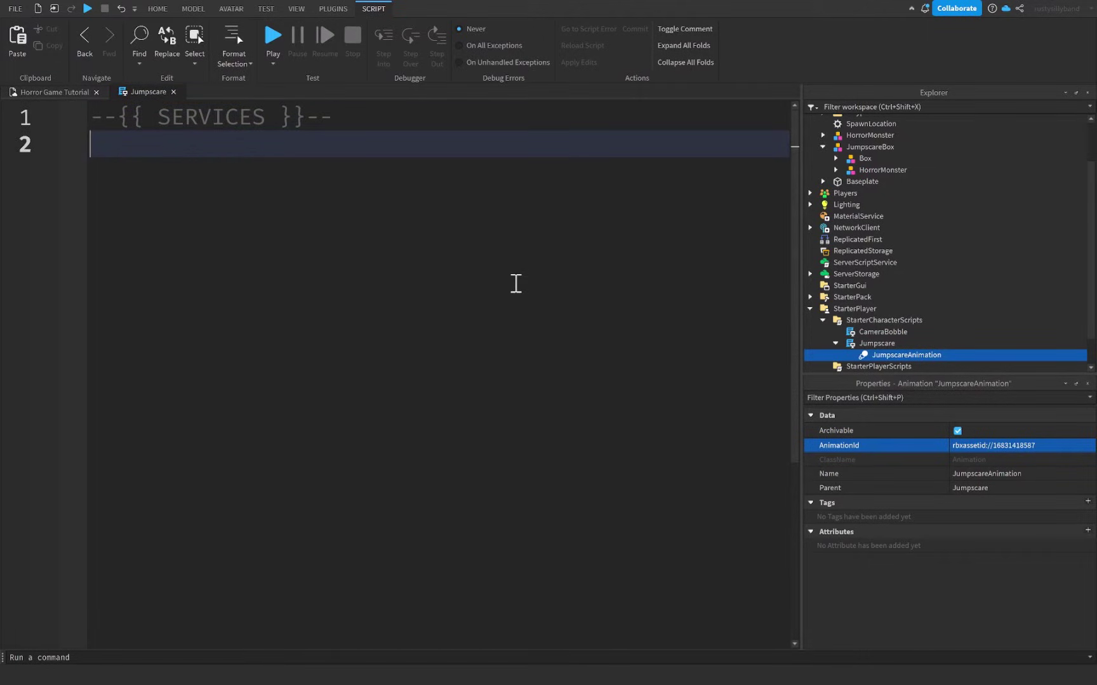
# Declare local Players = game:GetService("Players") under the services header and inspect the player object inside the Players service.
pyautogui.write('local Players')
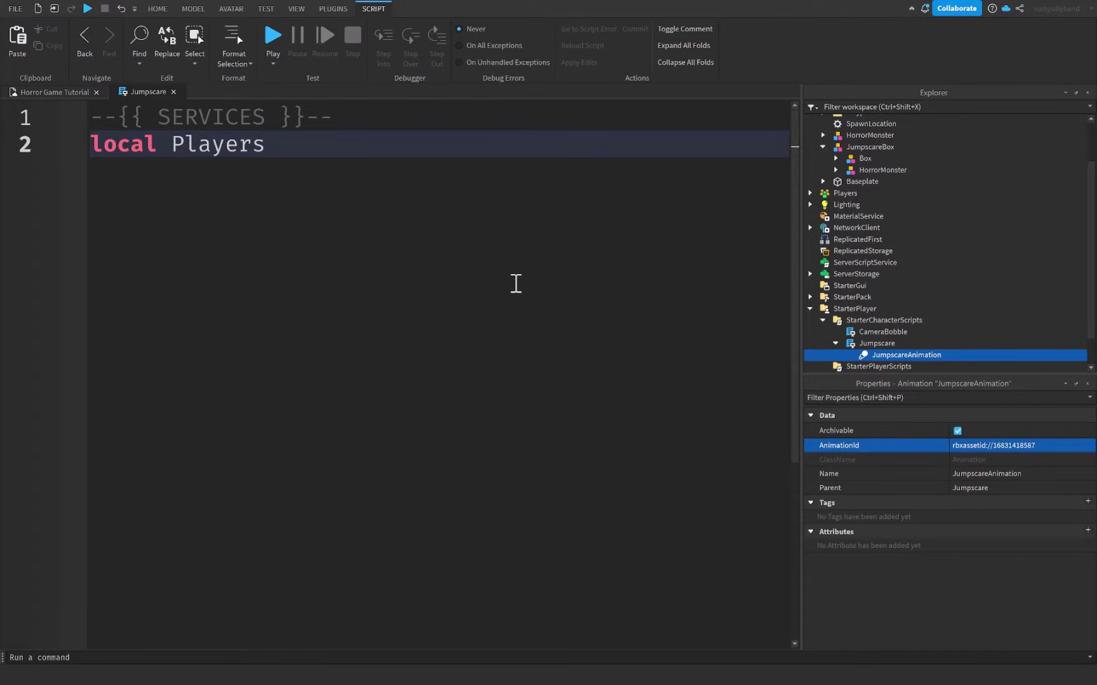
pyautogui.write(' = game:GetService("pl')
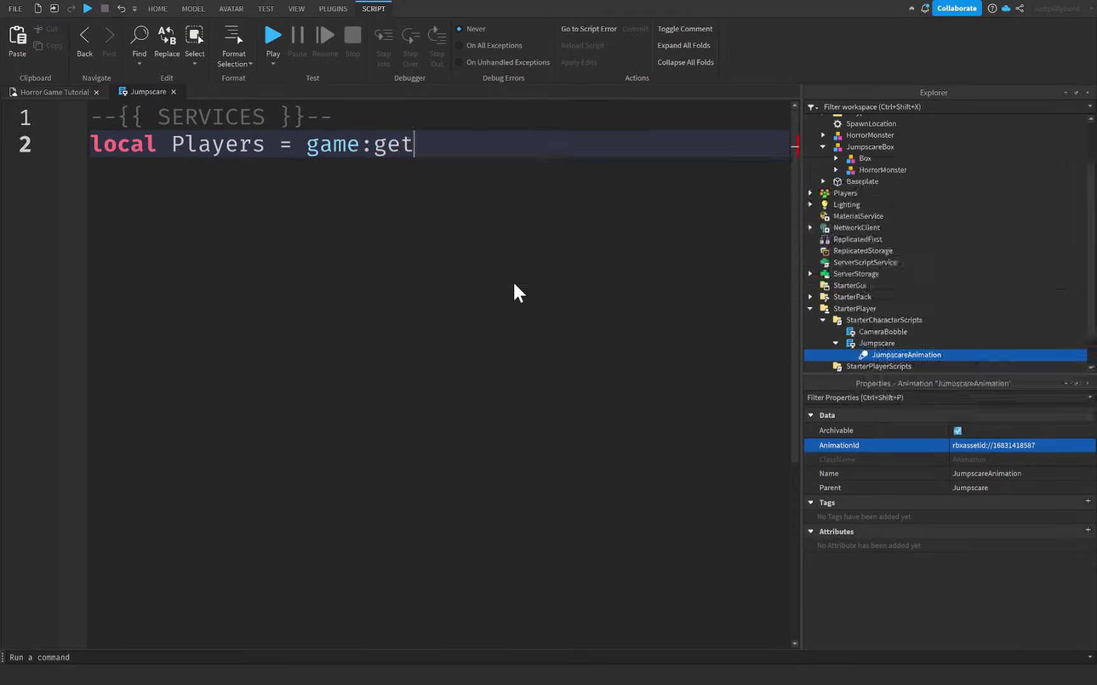
pyautogui.press('Tab')
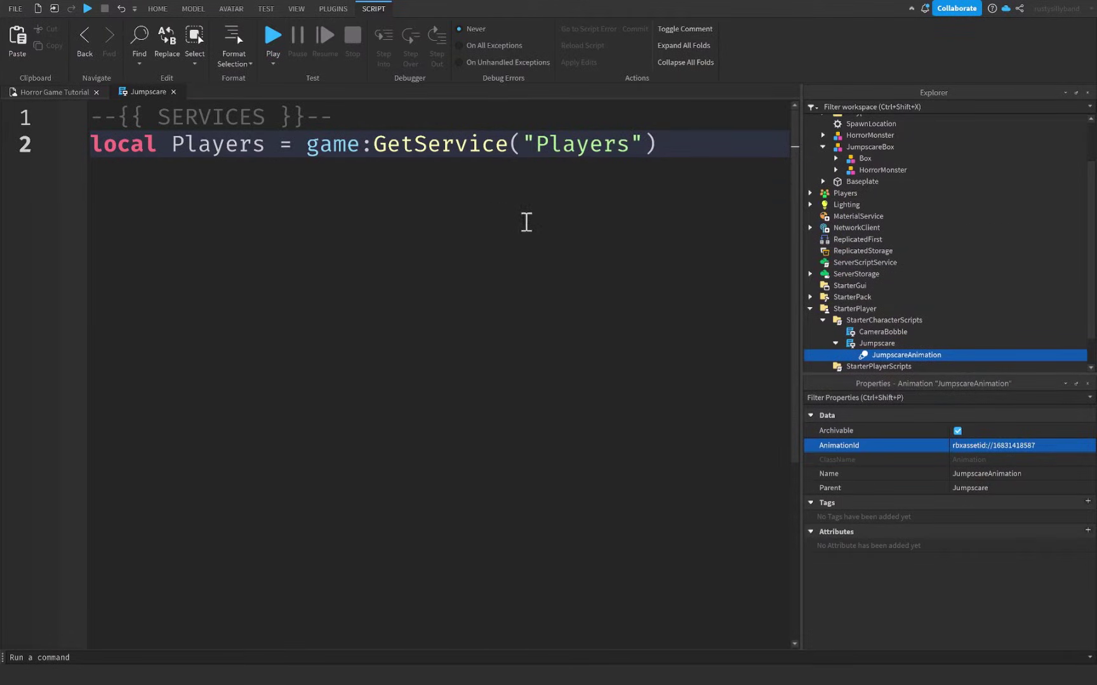
pyautogui.click(849, 193)
pyautogui.click(809, 193)
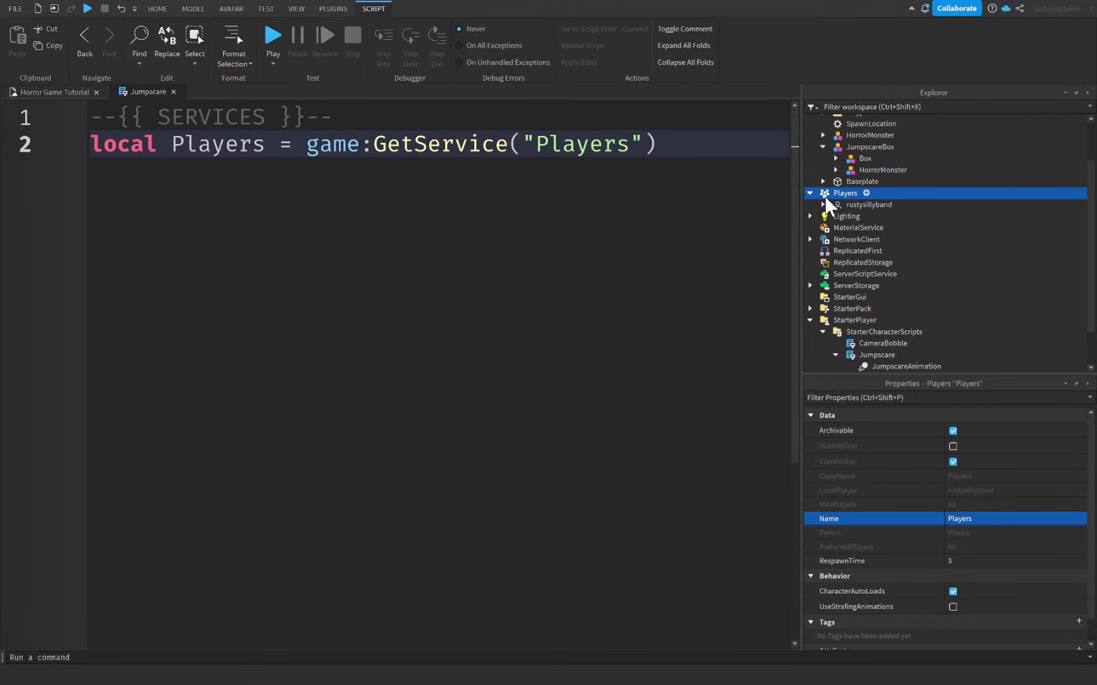
pyautogui.click(850, 204)
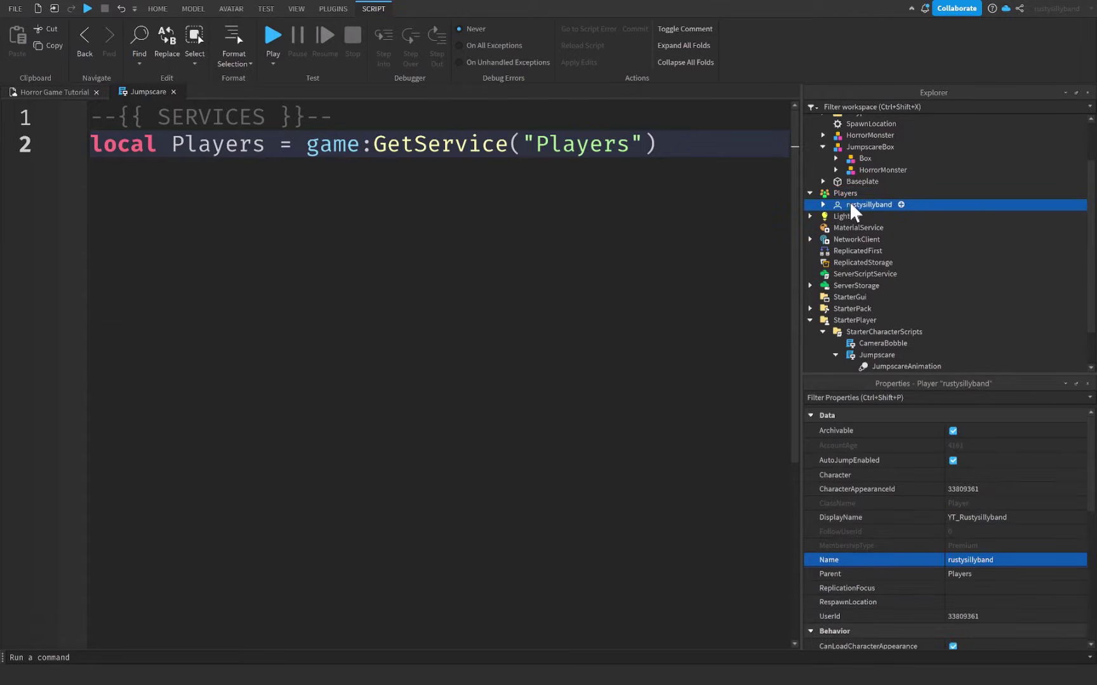
# Declare local TweenService = game:GetService("TweenService") below the Players line.
pyautogui.click(668, 154)
pyautogui.press('Return')
pyautogui.write('loca')
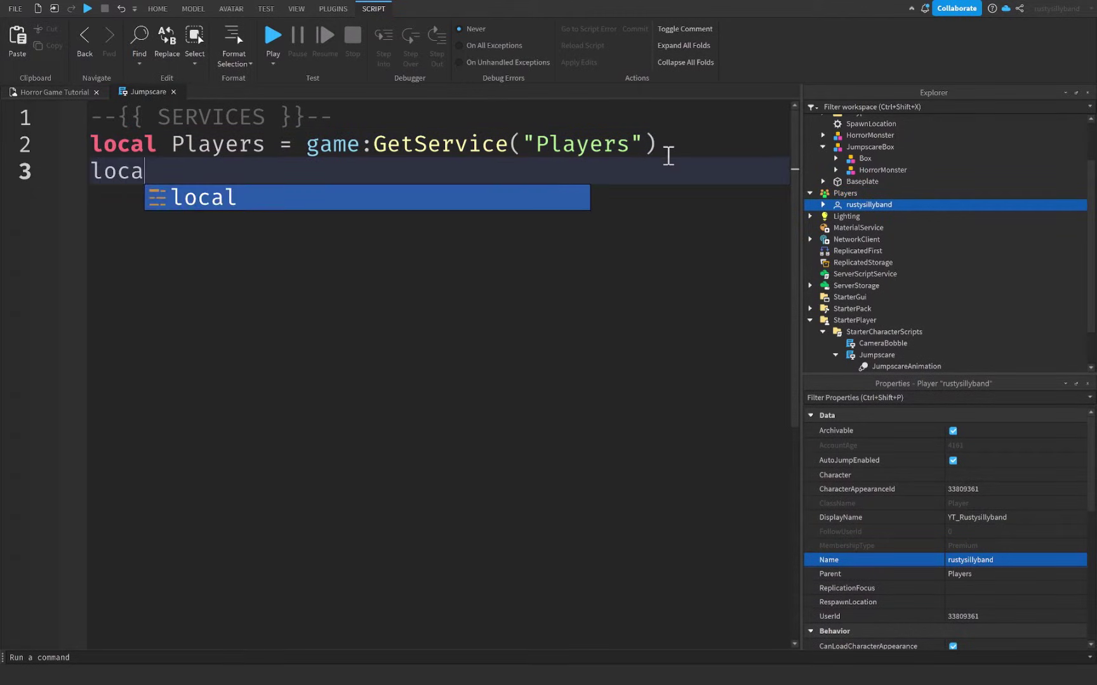
pyautogui.write('l TweenServ')
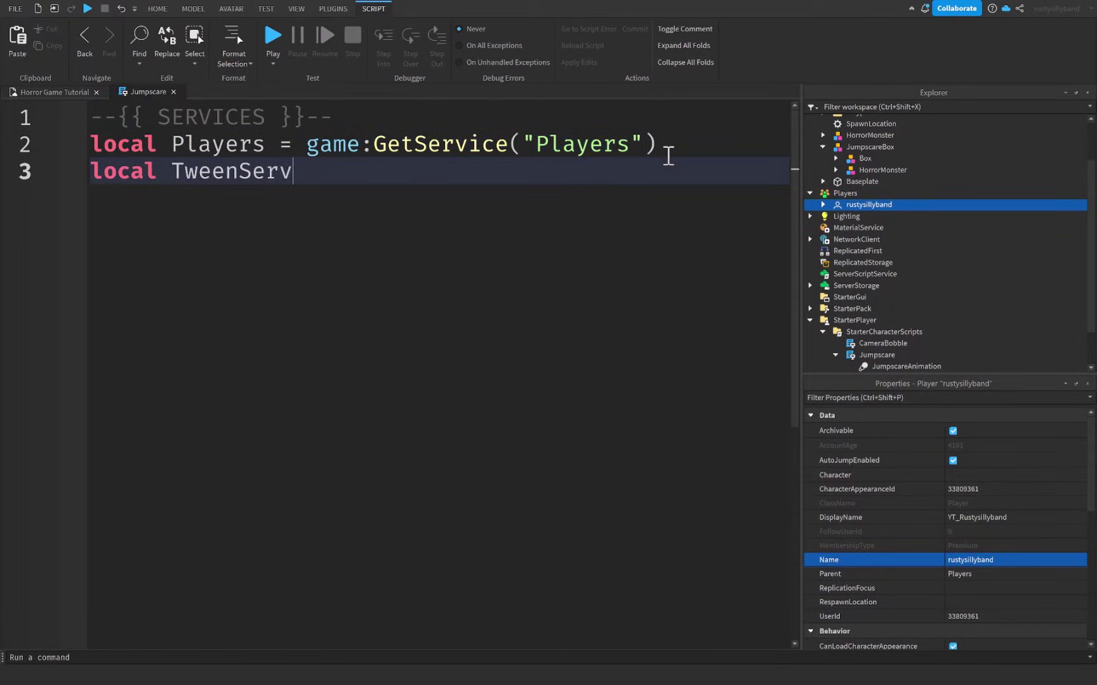
pyautogui.write('ice = game:GetService("')
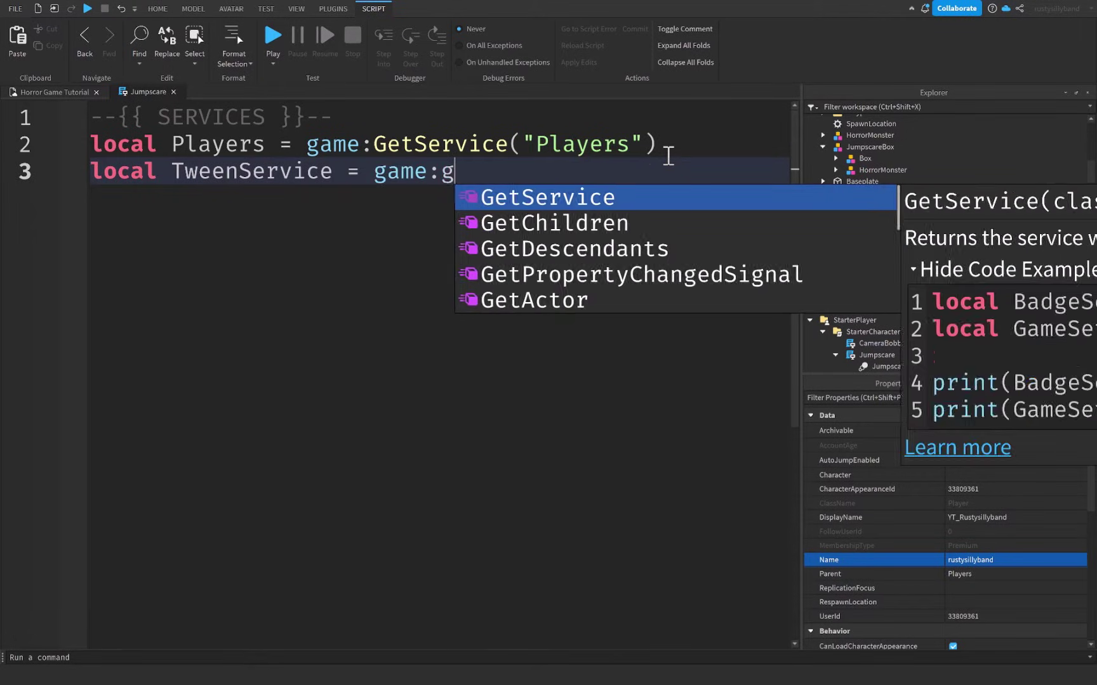
pyautogui.write('twe')
pyautogui.press('Tab')
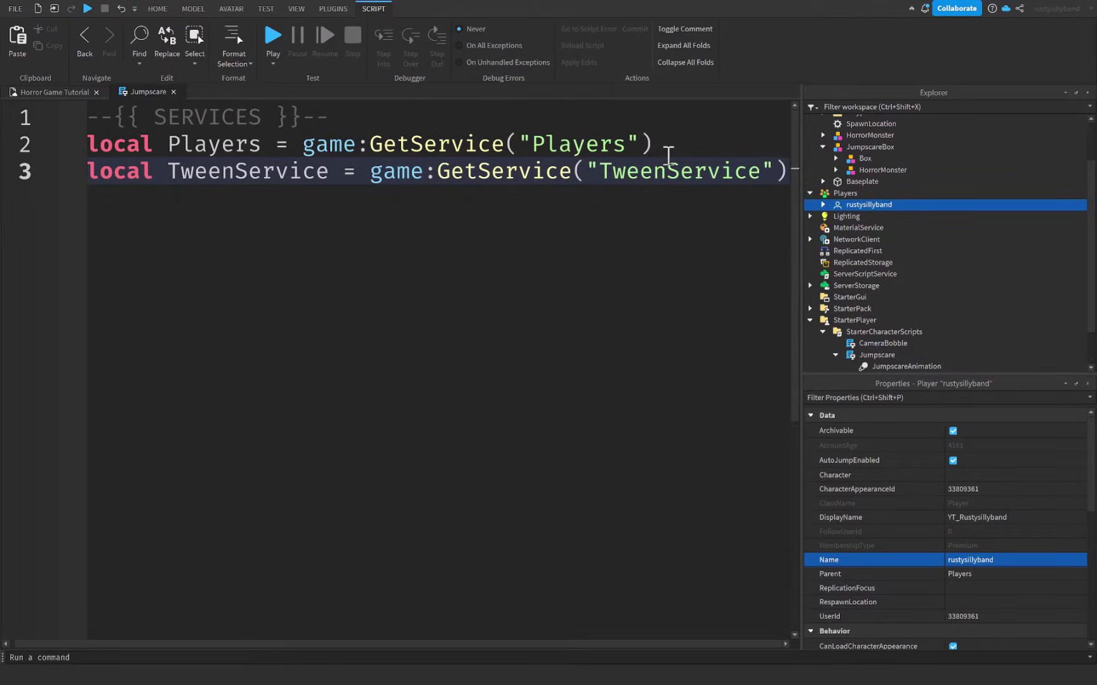
pyautogui.press('Return')
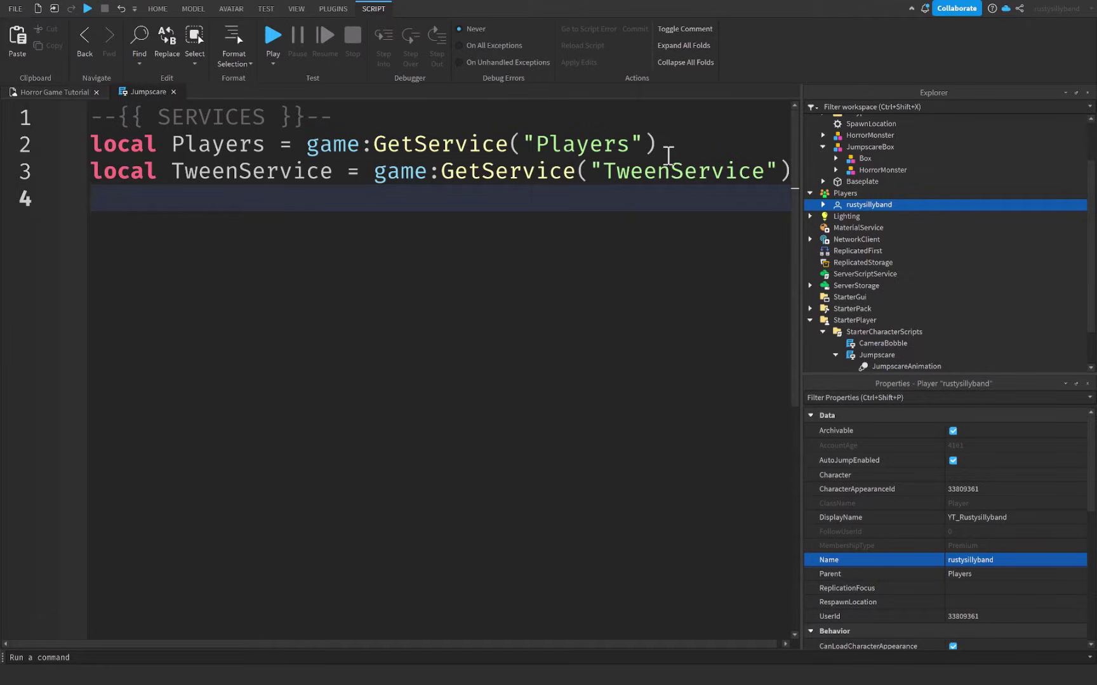
# Add the comment header --{{ VARIABLES }}-- after a blank line below the service declarations.
pyautogui.press('Return')
pyautogui.write('--{{ }}')
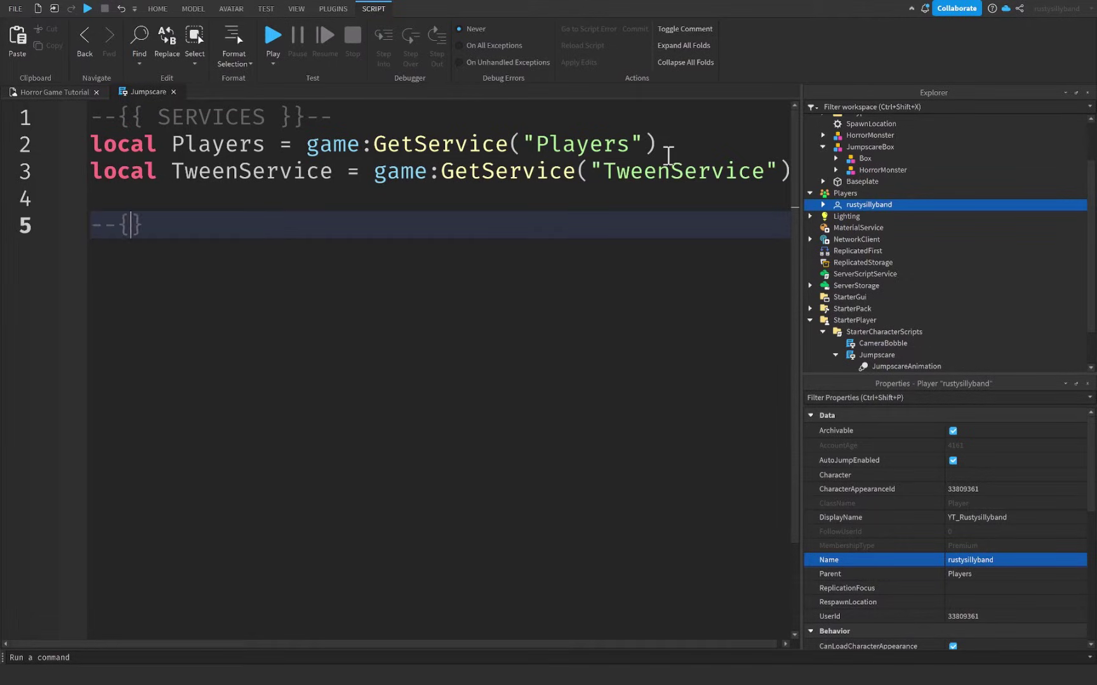
pyautogui.write('VARIABLES')
pyautogui.press('End')
pyautogui.write('--')
pyautogui.press('Return')
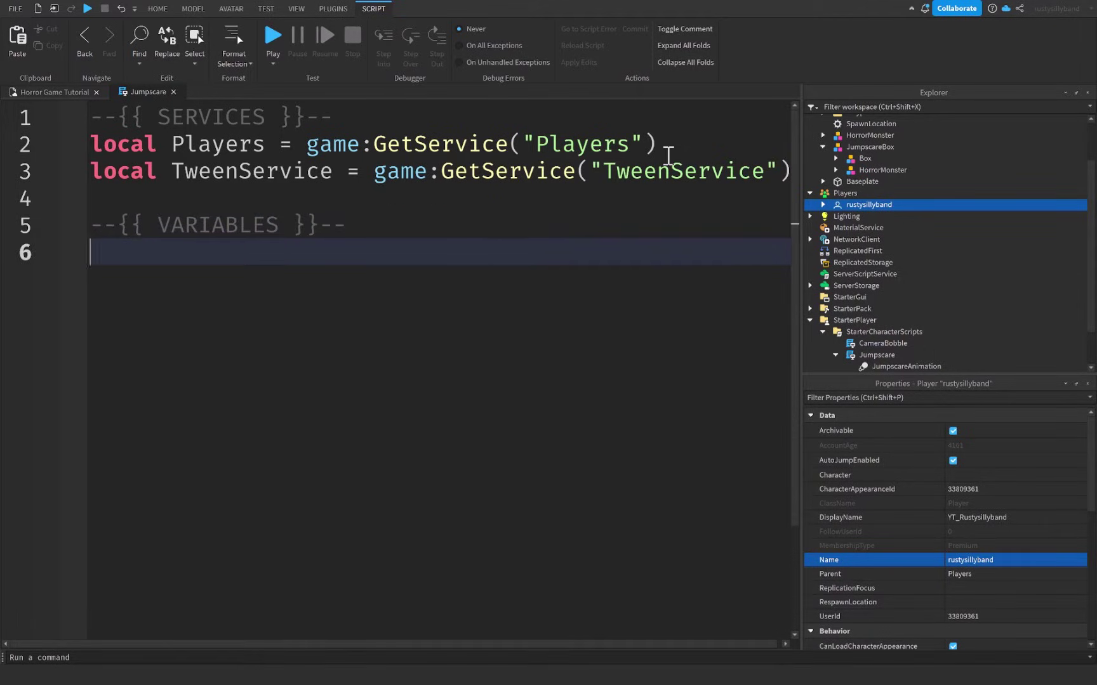
# Declare local player = Players.LocalPlayer under the variables header, plus a local character variable based on the player.
pyautogui.write('local player = Players.LocalPlayer')
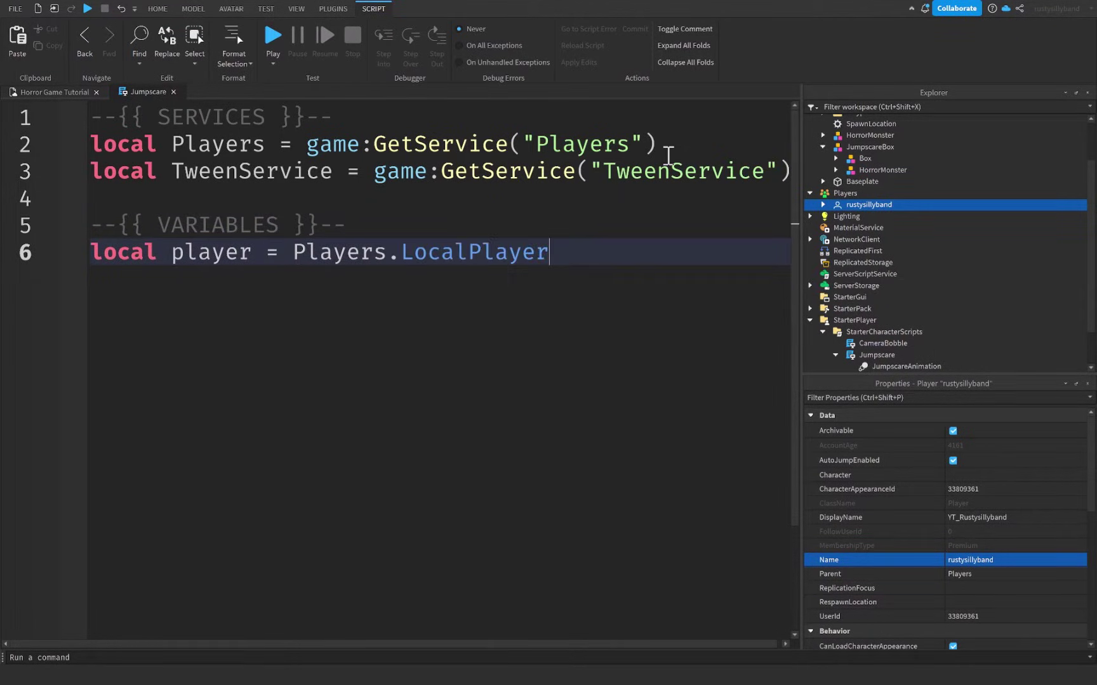
pyautogui.press('Return')
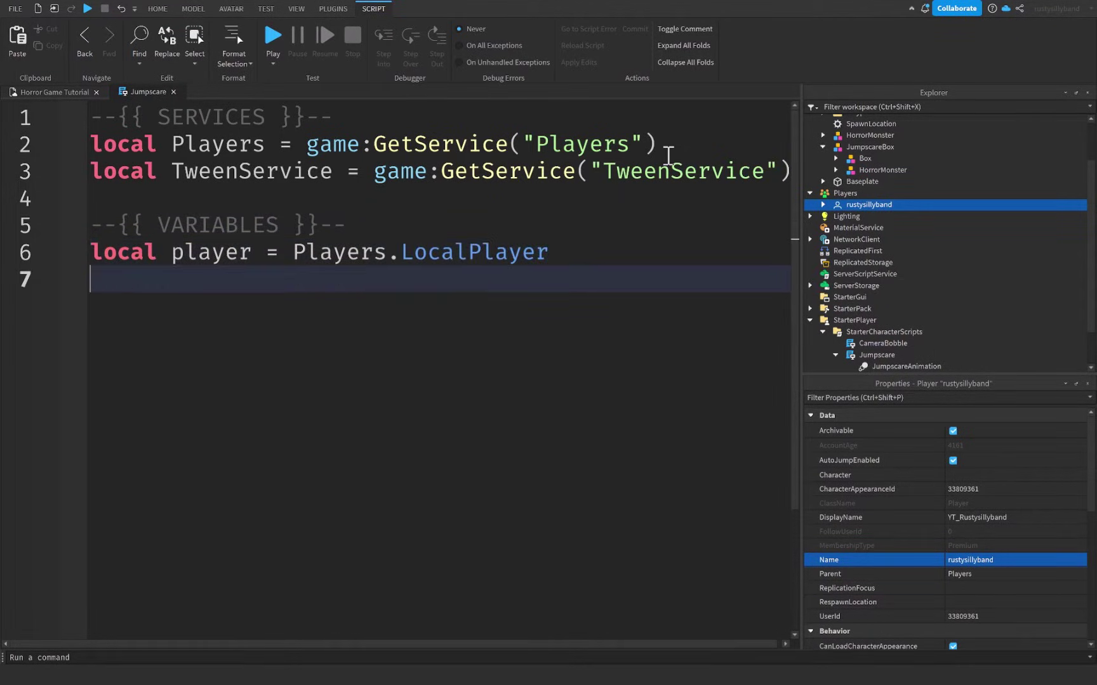
pyautogui.write('local character = pla')
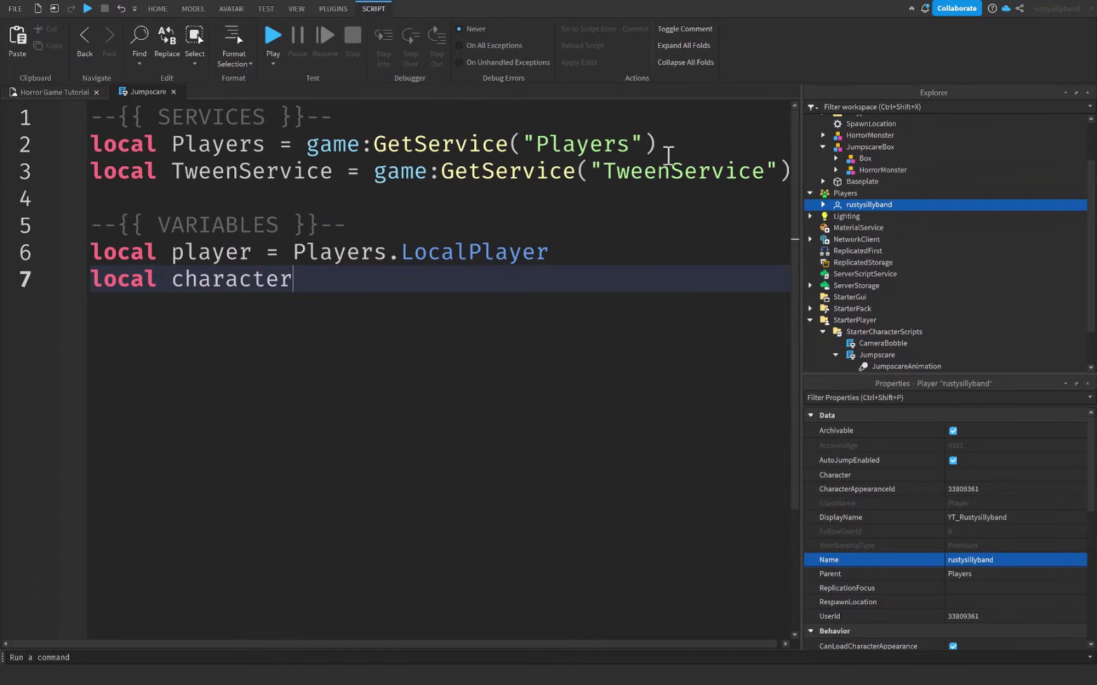